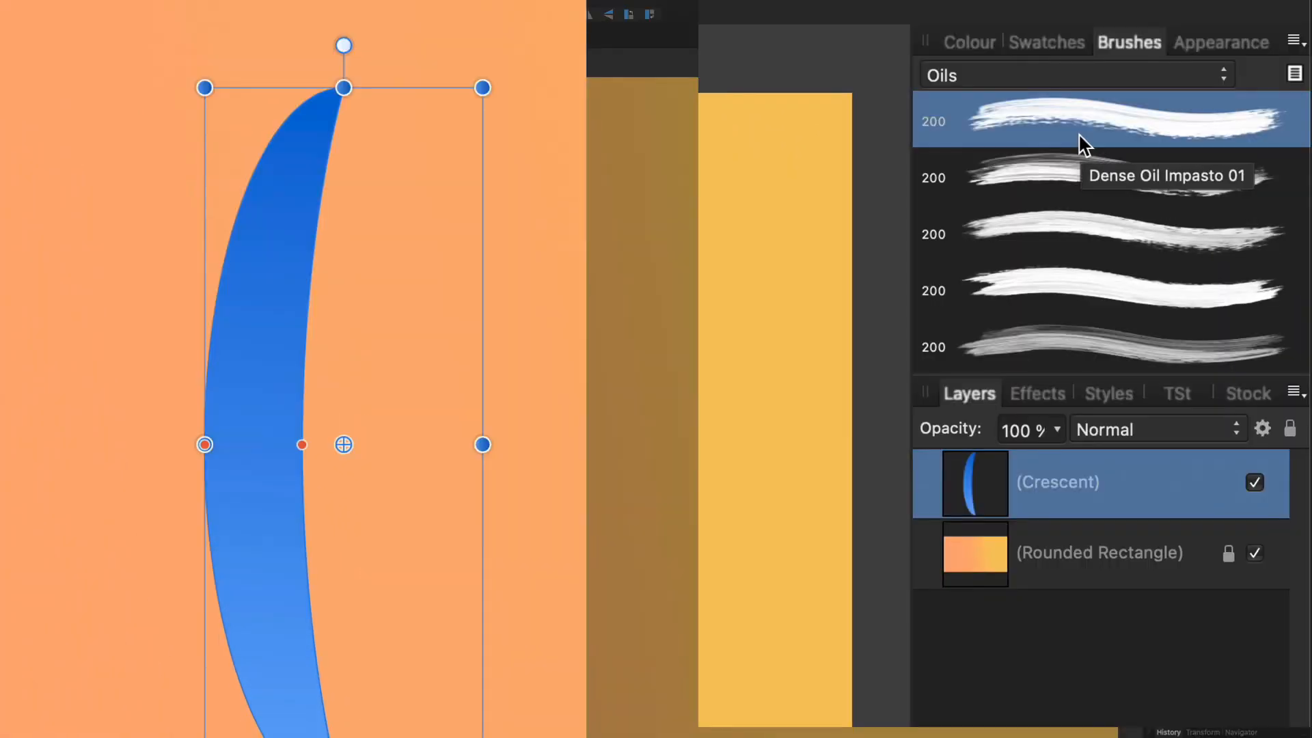
Give the crescent a 14 pt Oils brush stroke and darken its purple on the Colour wheel
left_click(1078, 133)
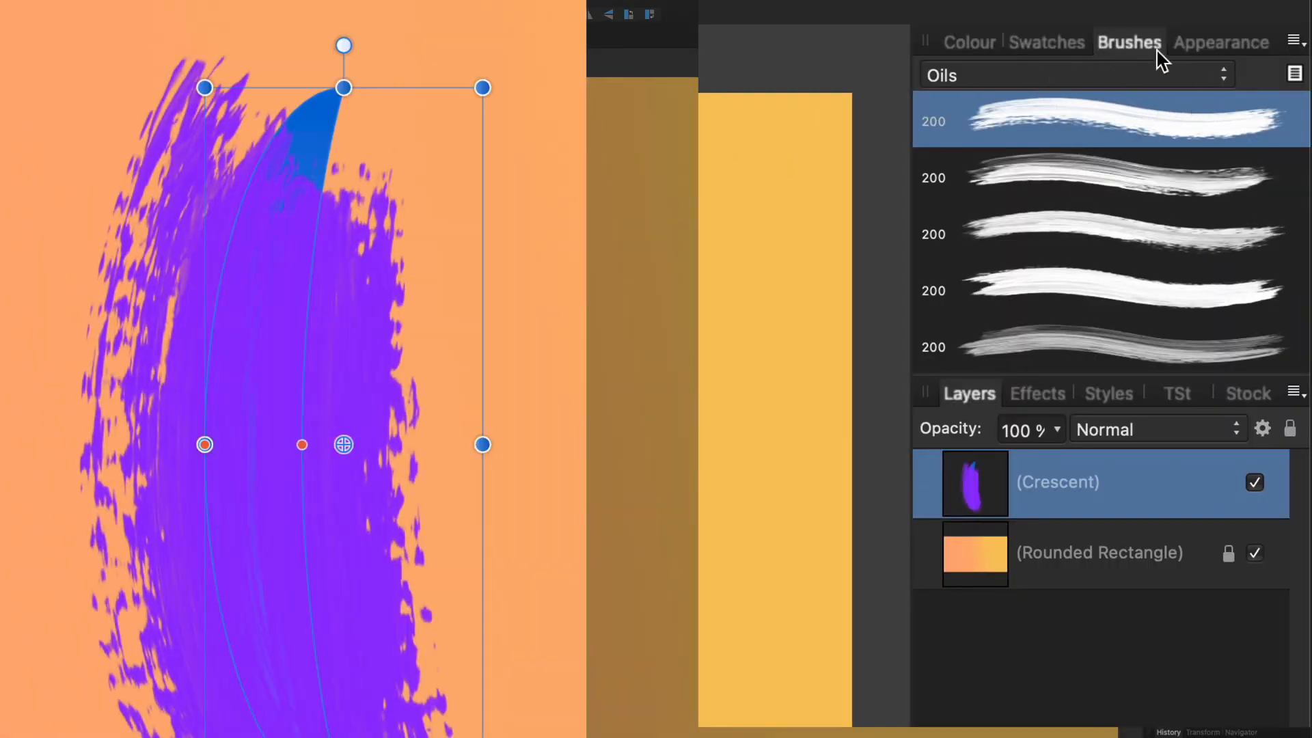
left_click(1219, 48)
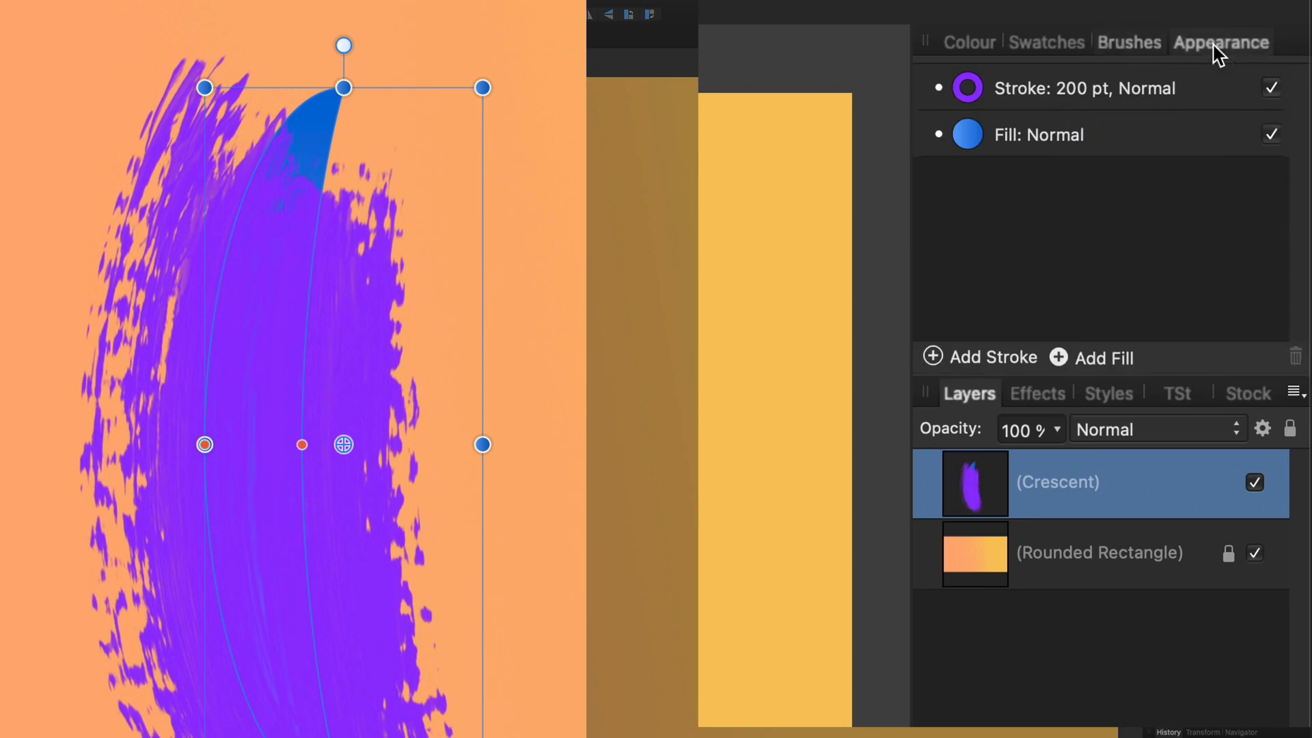
left_click(1075, 101)
left_click(1082, 90)
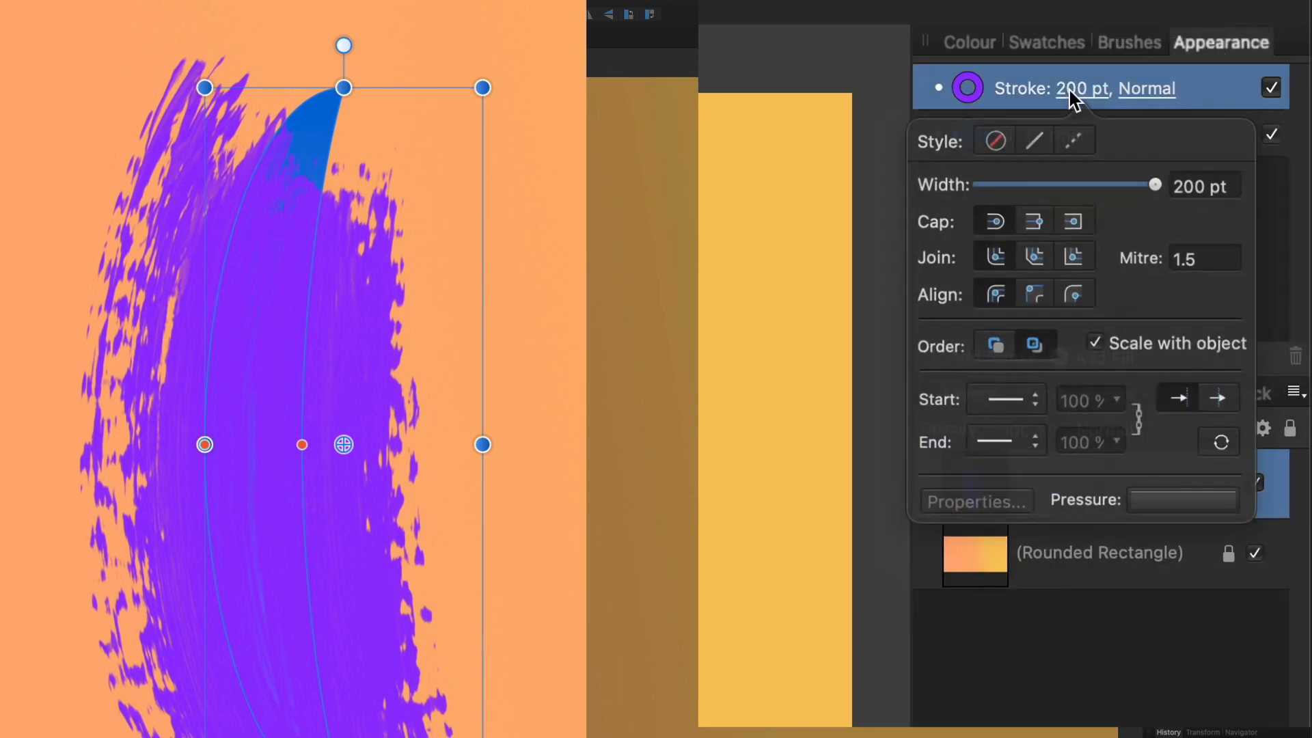
mouse_move(1155, 182)
left_mouse_down()
mouse_move(984, 184)
mouse_move(1065, 186)
left_mouse_up()
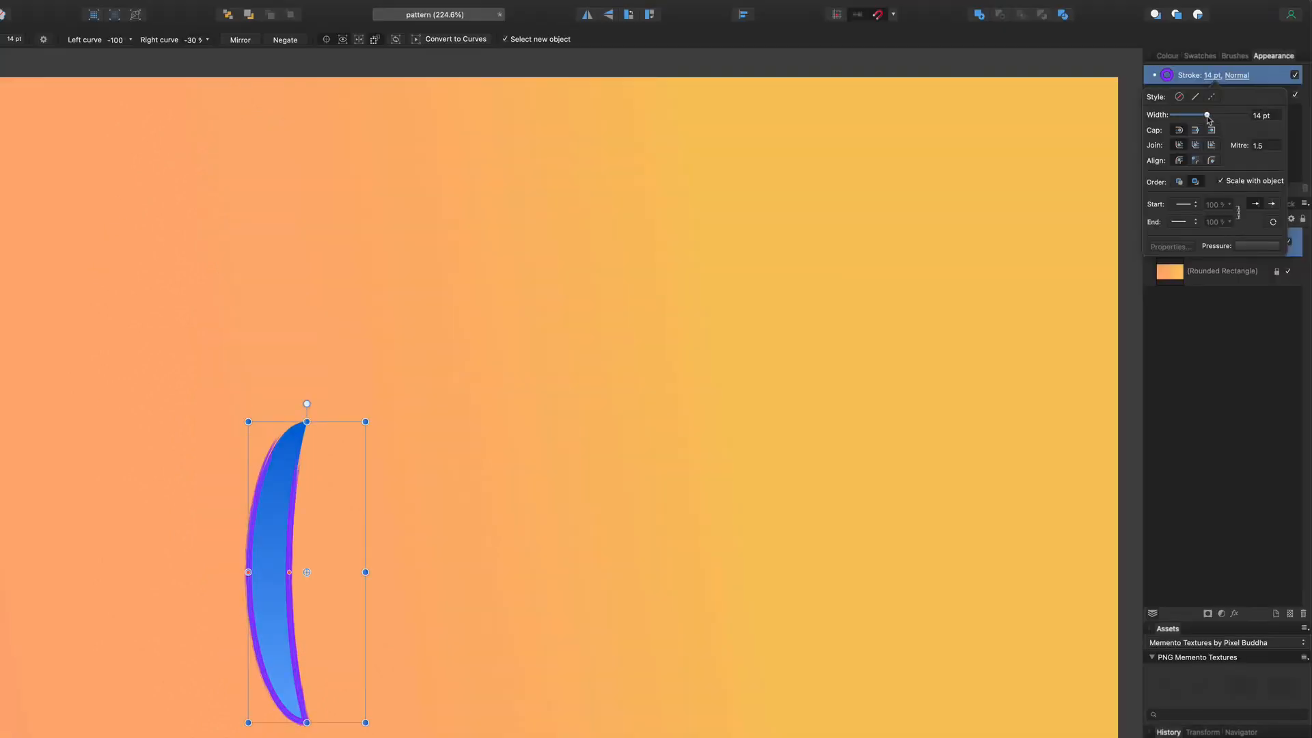
left_click(1169, 57)
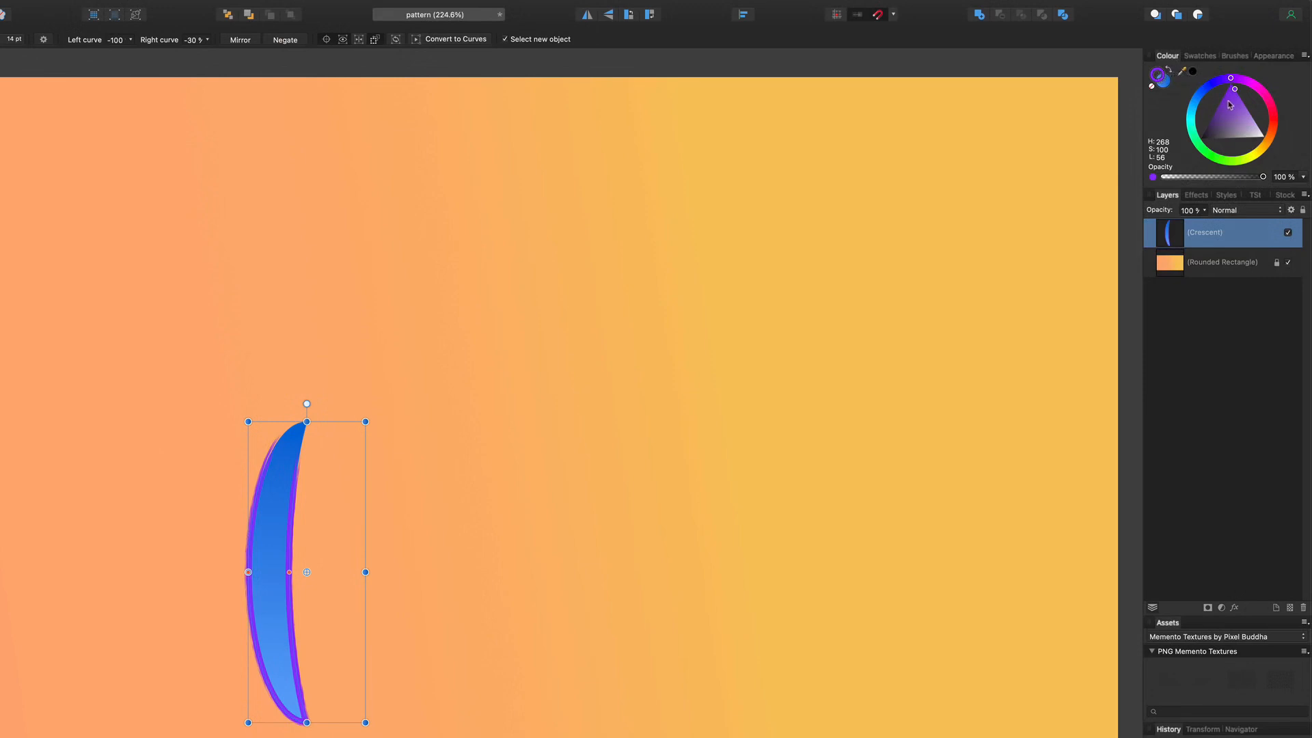
left_click_drag(1228, 105, 1224, 102)
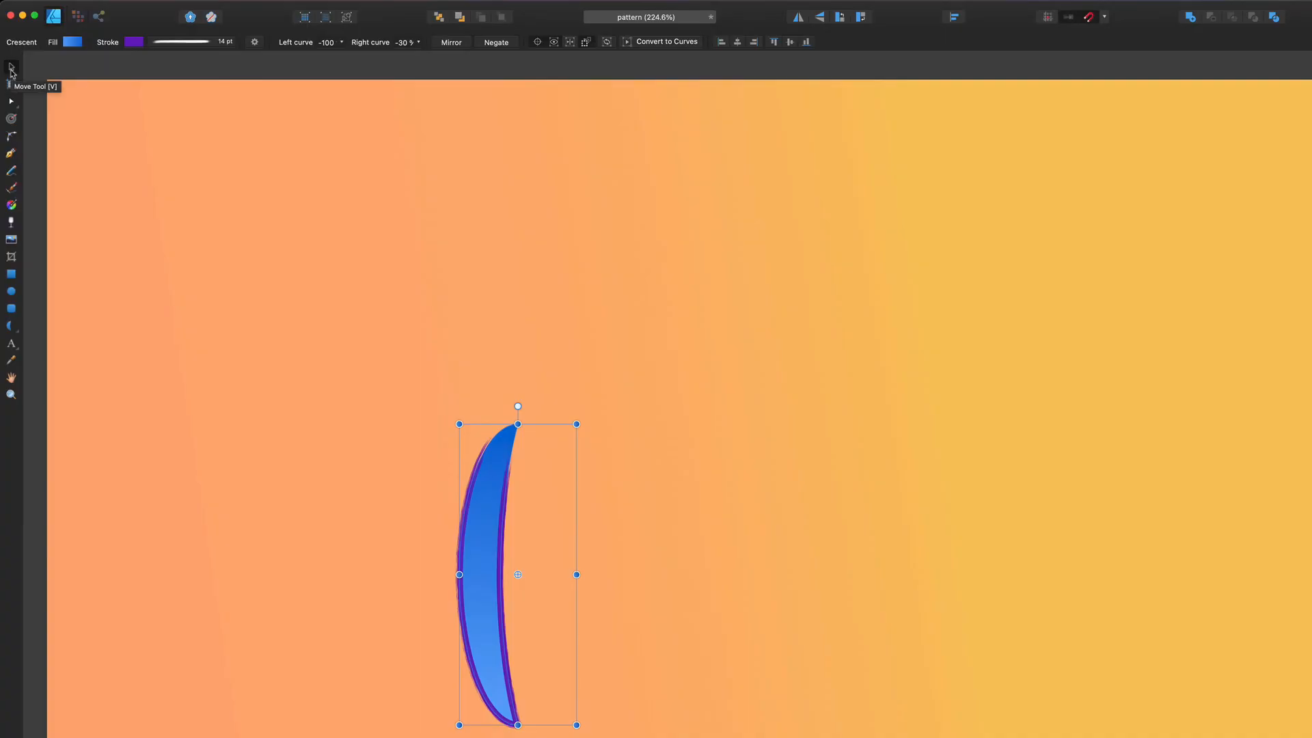
Enable the crescent's transform origin, tilt it slightly, and move the origin up to its top tip
left_click(11, 69)
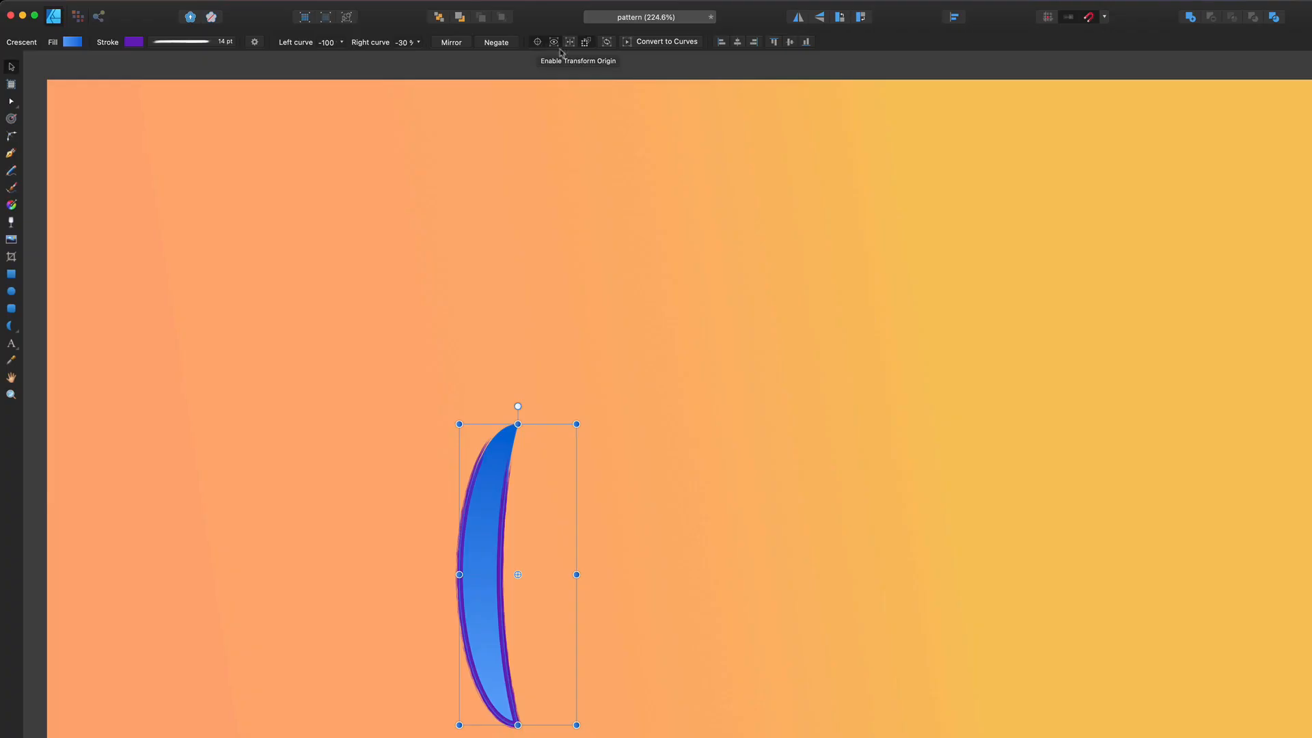
left_click(600, 175)
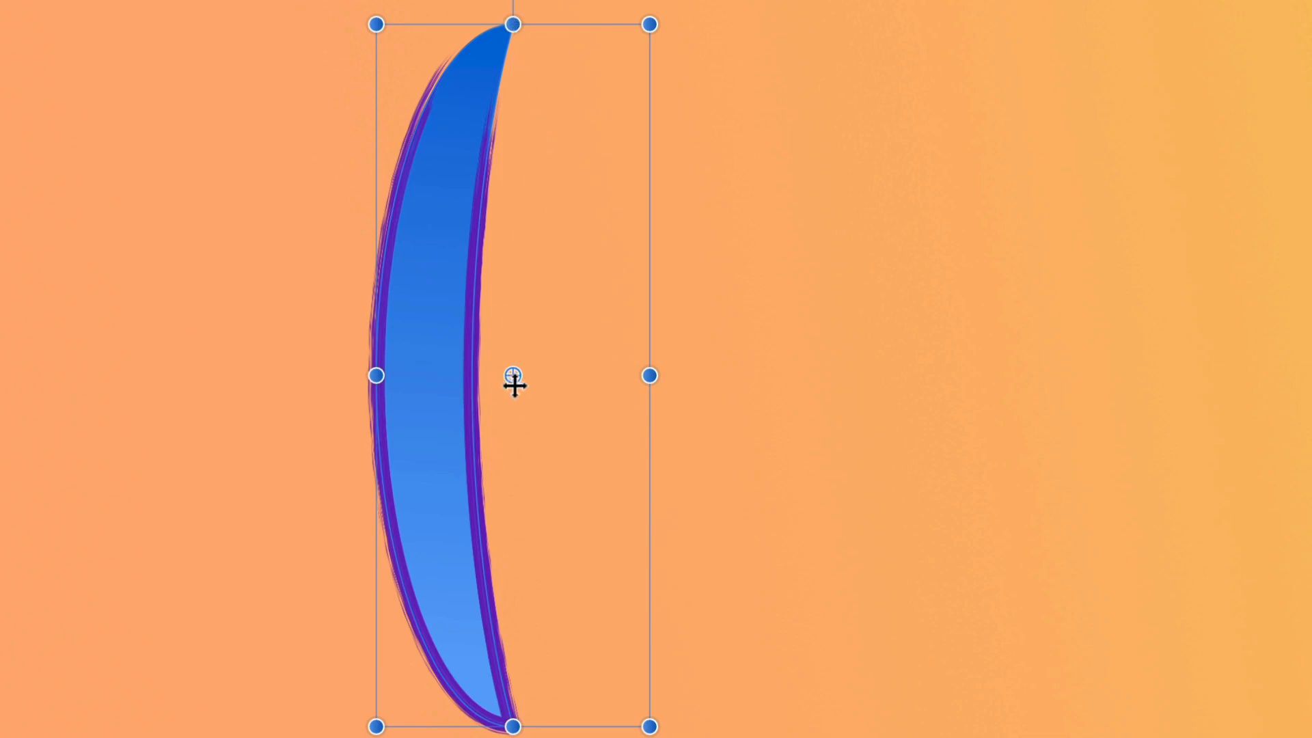
mouse_move(513, 1)
left_mouse_down()
mouse_move(136, 85)
mouse_move(50, 140)
mouse_move(527, 2)
mouse_move(793, 108)
mouse_move(498, 1)
mouse_move(524, 1)
left_mouse_up()
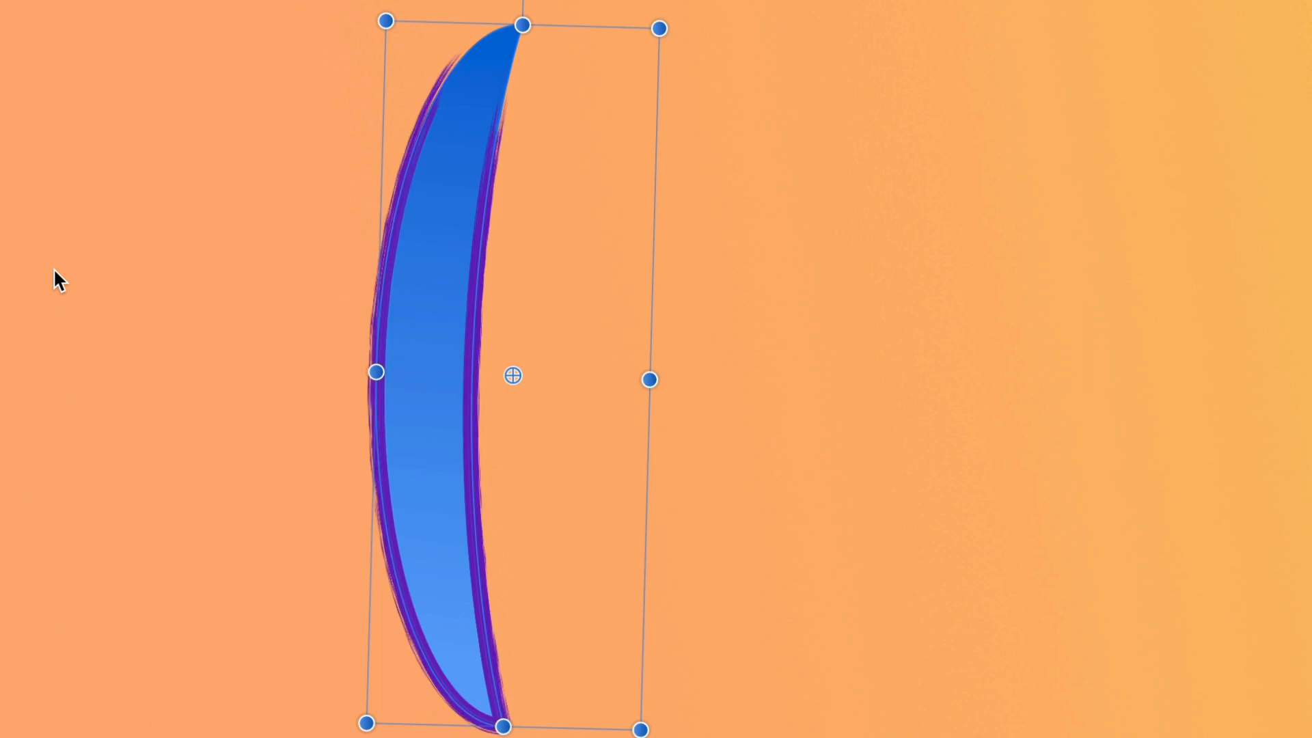
scroll(54, 268, "up", 5)
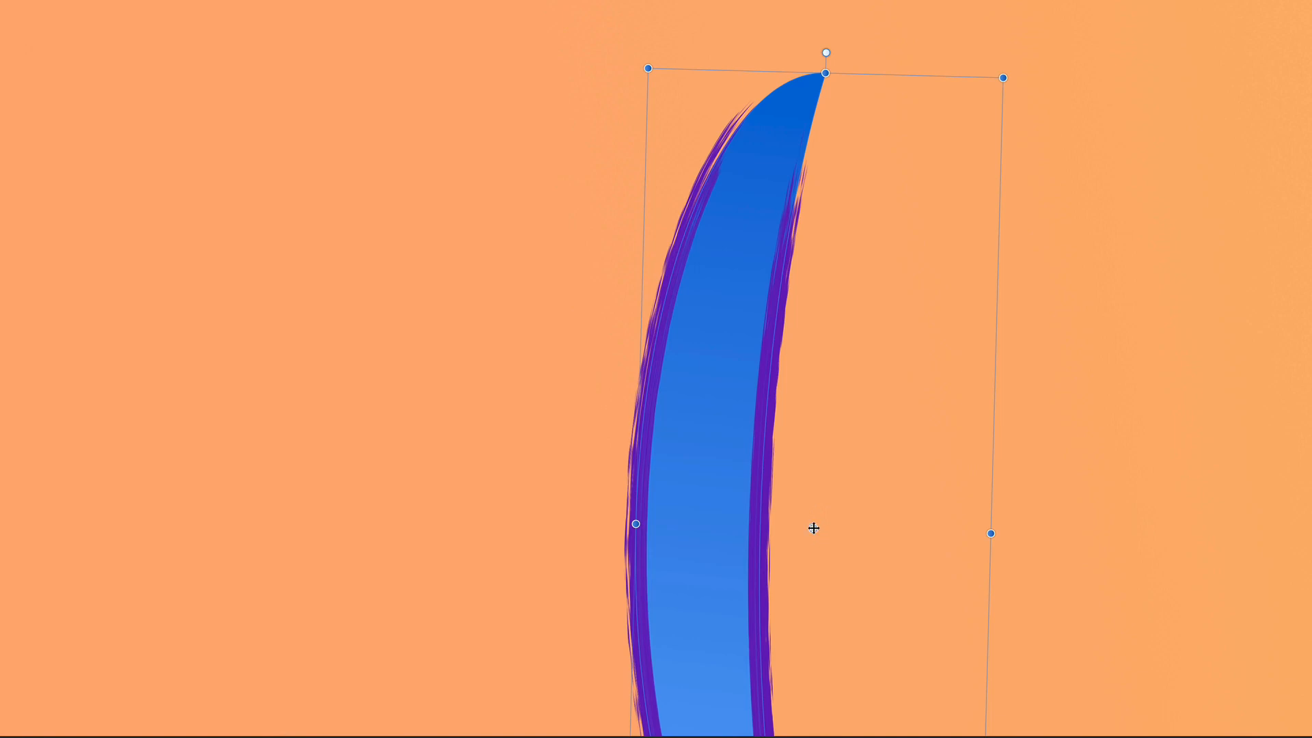
mouse_move(813, 527)
left_mouse_down()
mouse_move(827, 244)
mouse_move(812, 246)
mouse_move(838, 240)
mouse_move(827, 74)
left_mouse_up()
left_click_drag(824, 53, 818, 52)
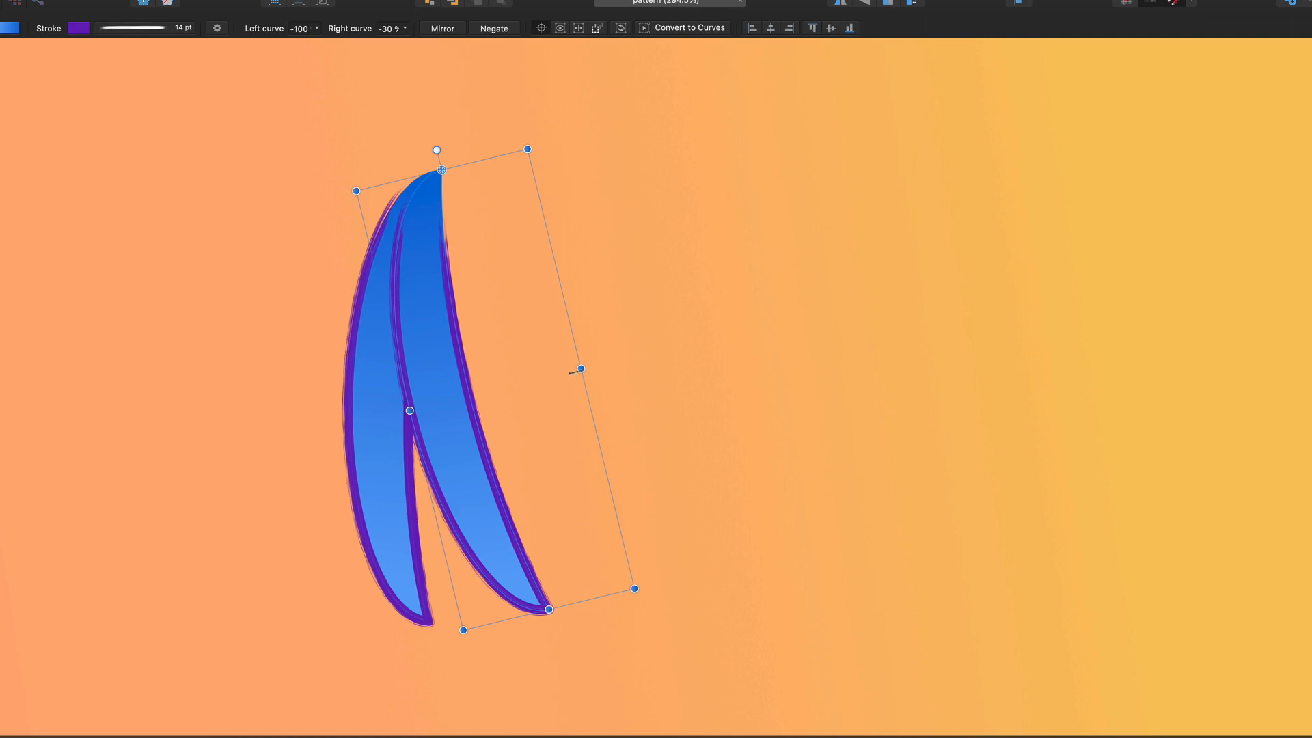
left_click_drag(580, 370, 554, 374)
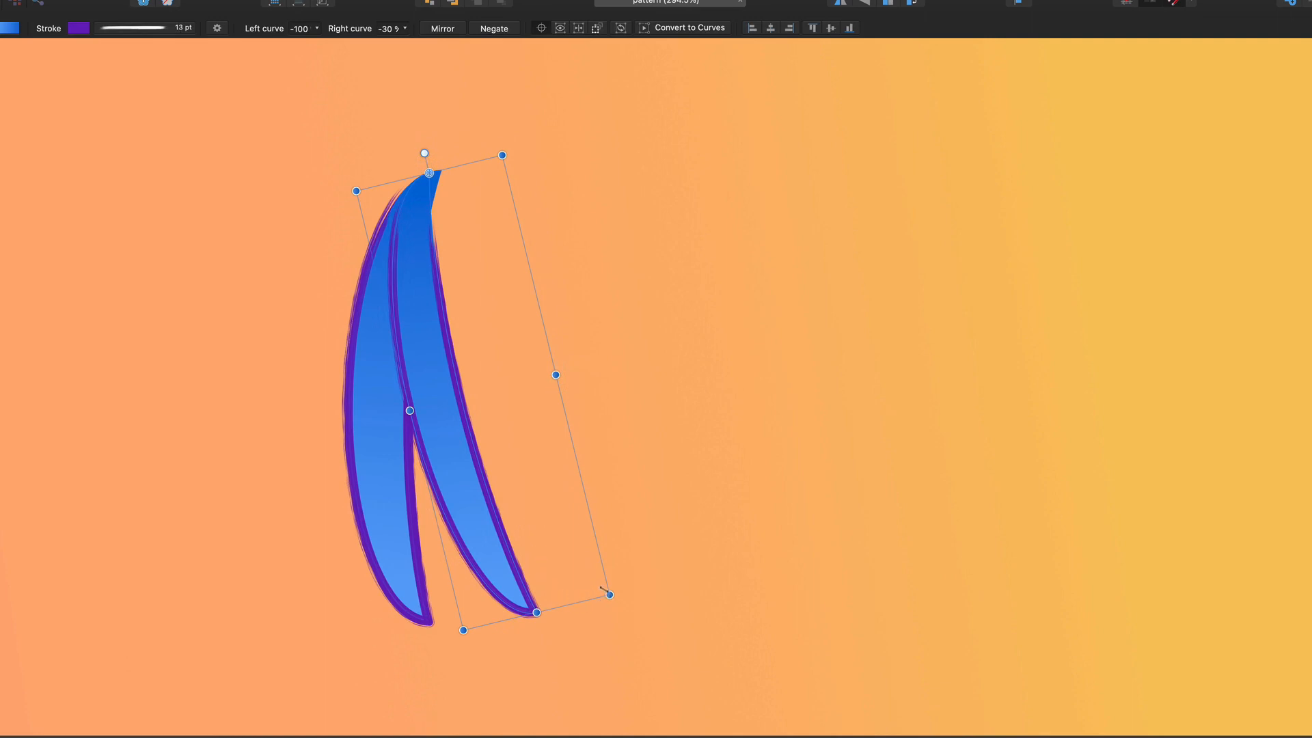
left_click_drag(610, 595, 585, 565)
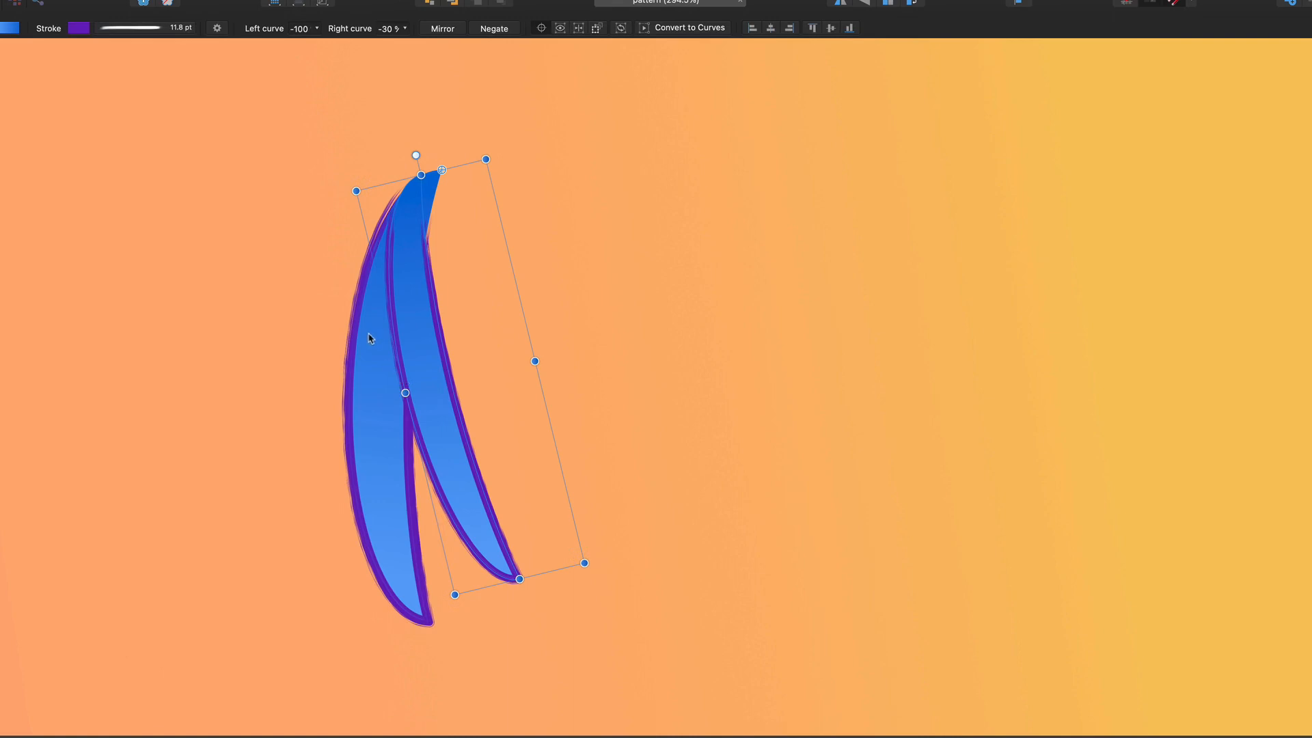
key("super+j")
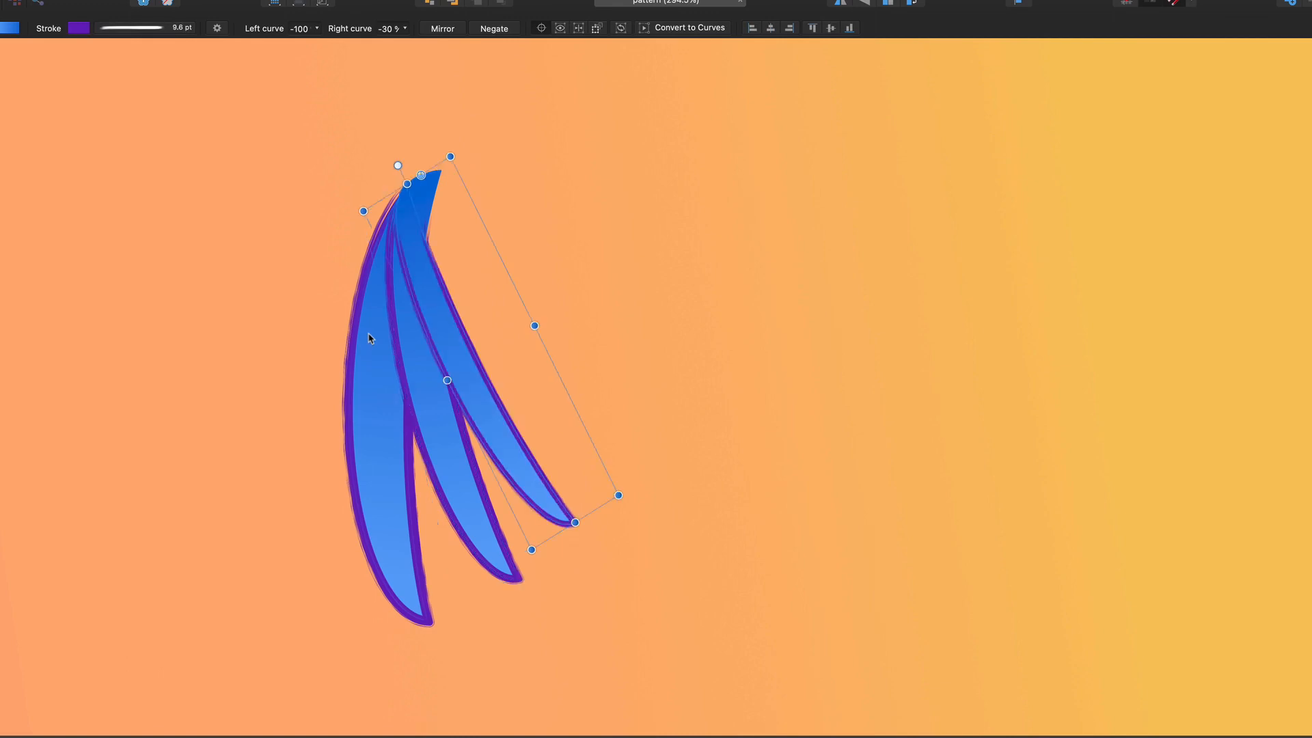
key("super+j")
key("super+j")
key("super+j")
key("super+j")
key("super+j")
key("super+j")
key("super+j")
key("super+j")
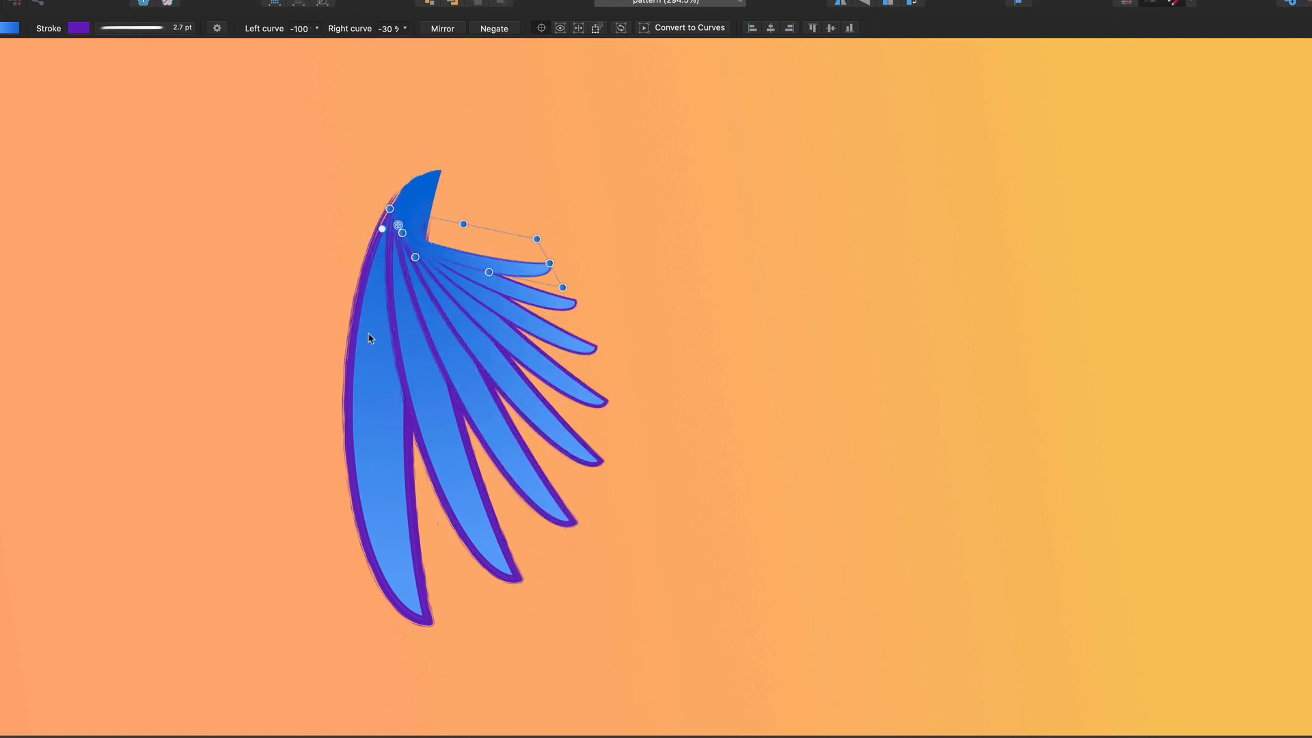
key("super+j")
key("super+j")
key("super+j")
key("super+j")
key("super+j")
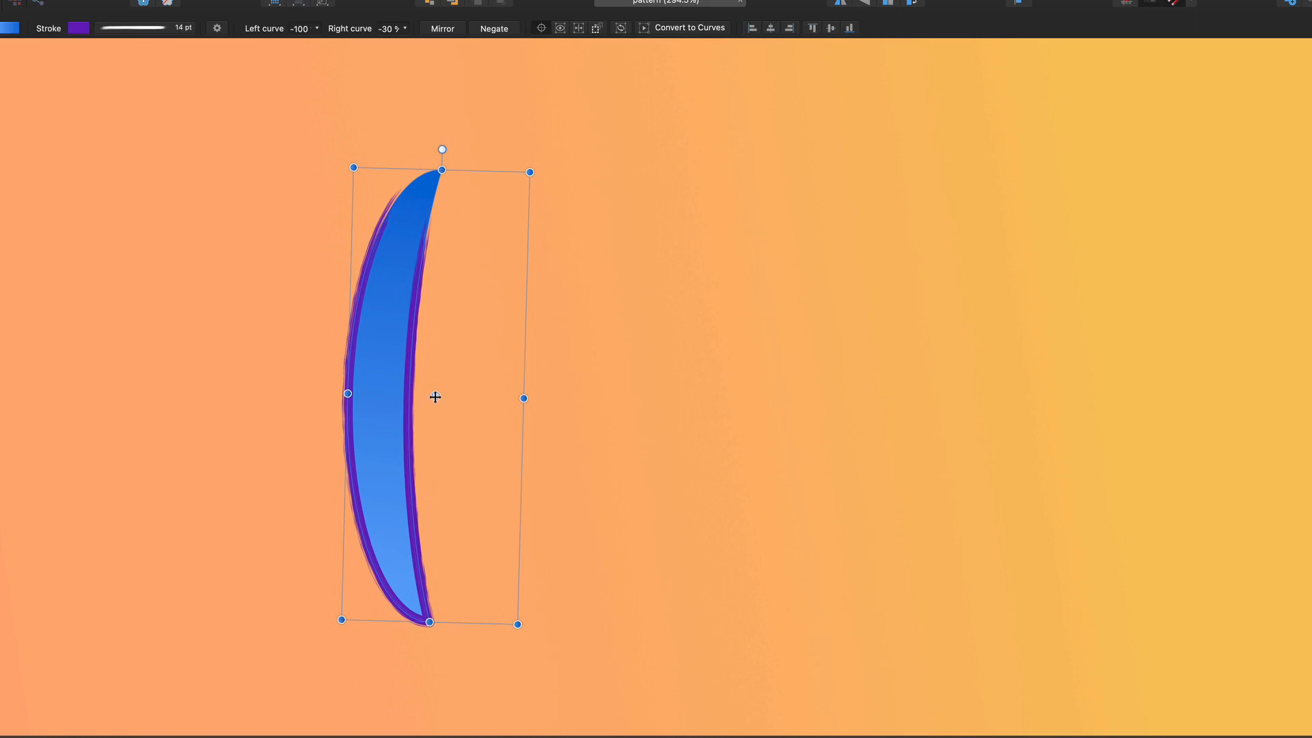
Snap the rotation centre onto the crescent's top node and rotate a duplicate about 9.8° around it
mouse_move(436, 397)
left_mouse_down()
mouse_move(452, 212)
mouse_move(442, 181)
left_mouse_up()
right_click(442, 182)
left_click(439, 180)
left_click_drag(441, 184, 447, 143)
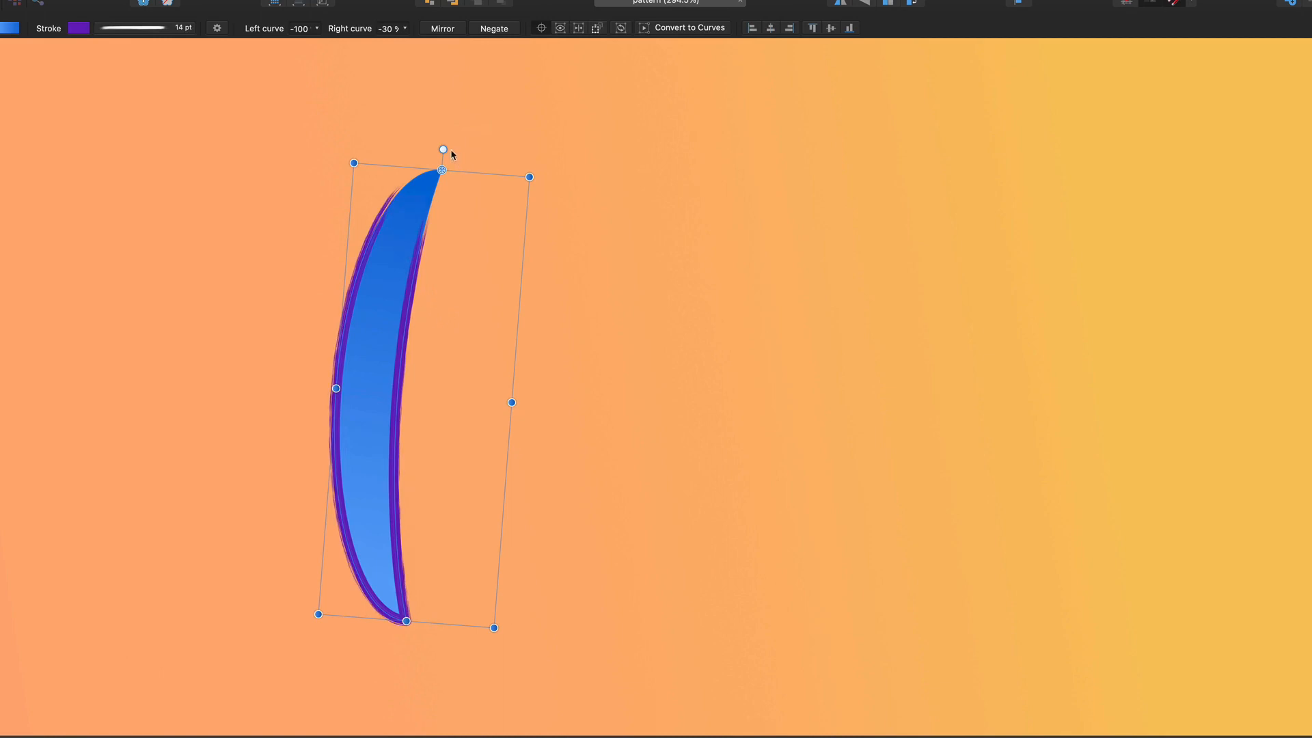
left_click_drag(443, 149, 441, 149)
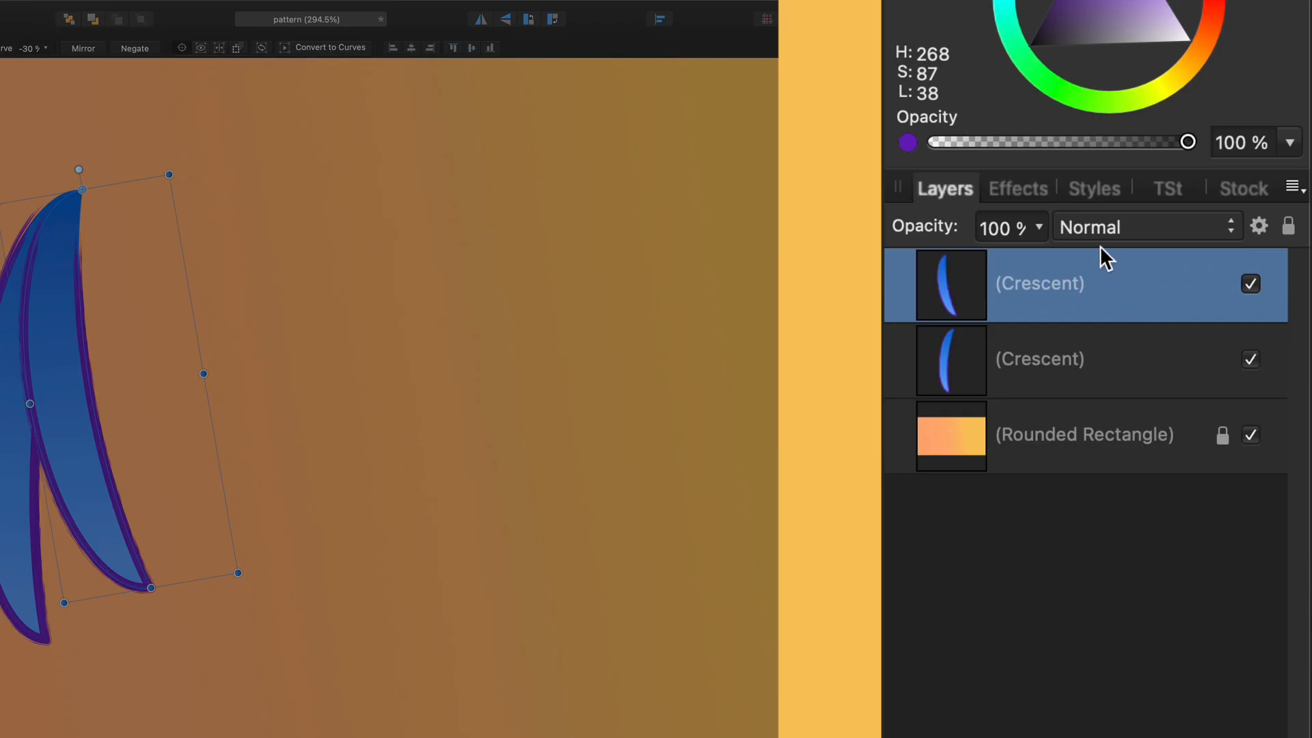
Set the copied crescent's blend mode to Exclusion and repeat the rotated copy once
left_click(1102, 228)
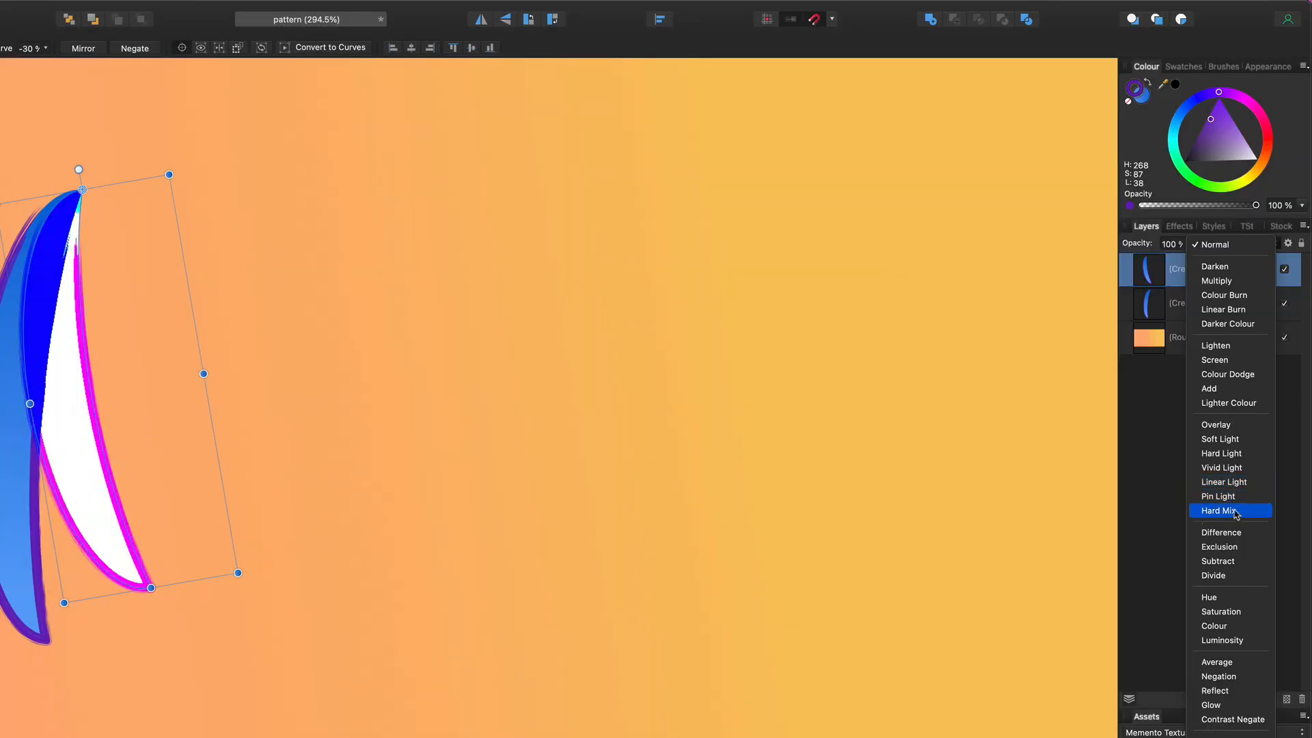
left_click(1236, 547)
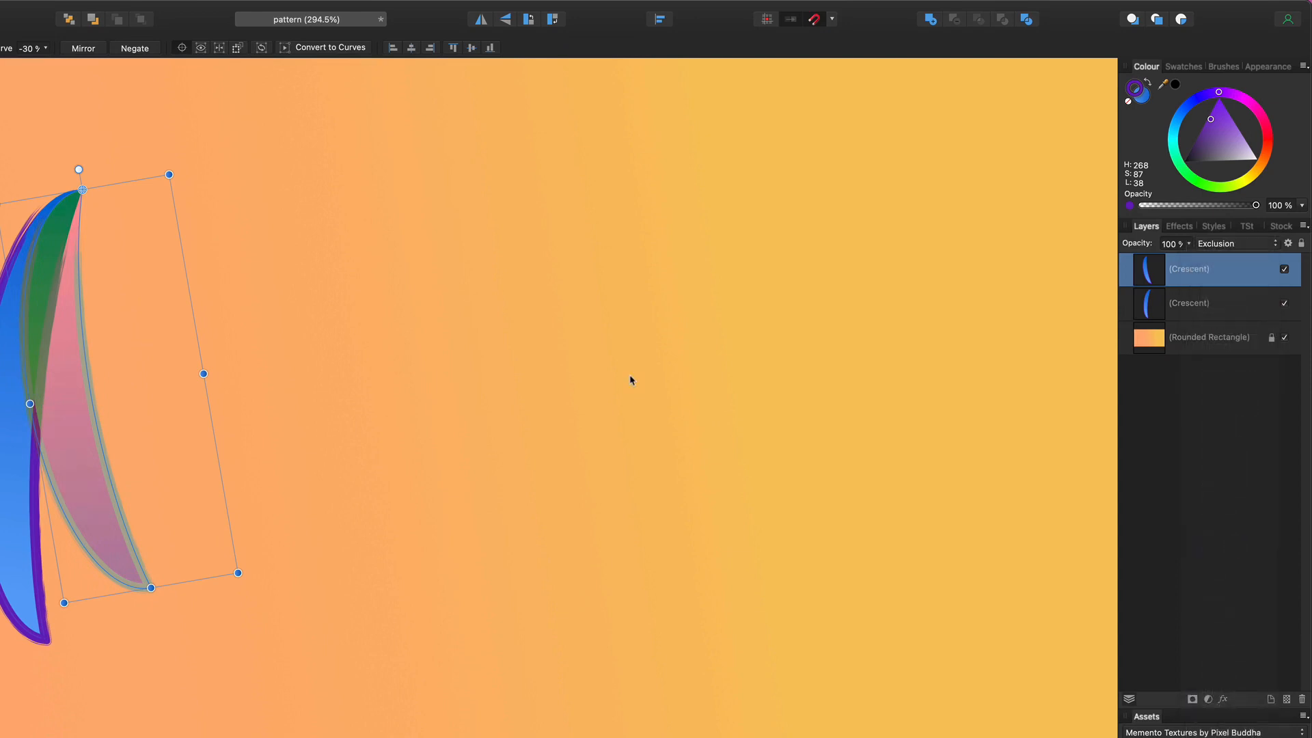
key("super+j")
key("super+j")
key("super+j")
key("super+j")
key("super+j")
key("super+j")
key("super+j")
key("super+j")
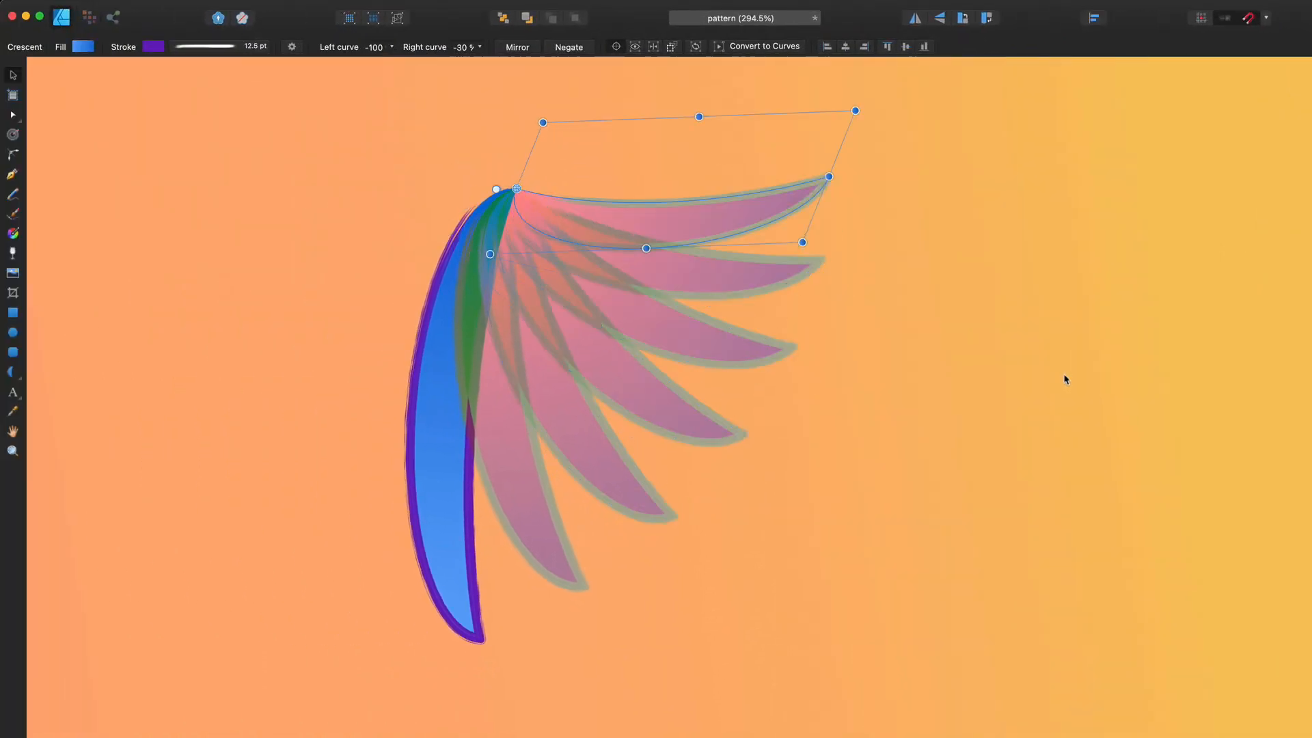
Repeat the rotated, shrinking crescent duplicate five more times with Ctrl+J, then zoom into the centre
key("super+j")
key("super+j")
key("super+j")
key("super+j")
key("super+j")
key("super+j")
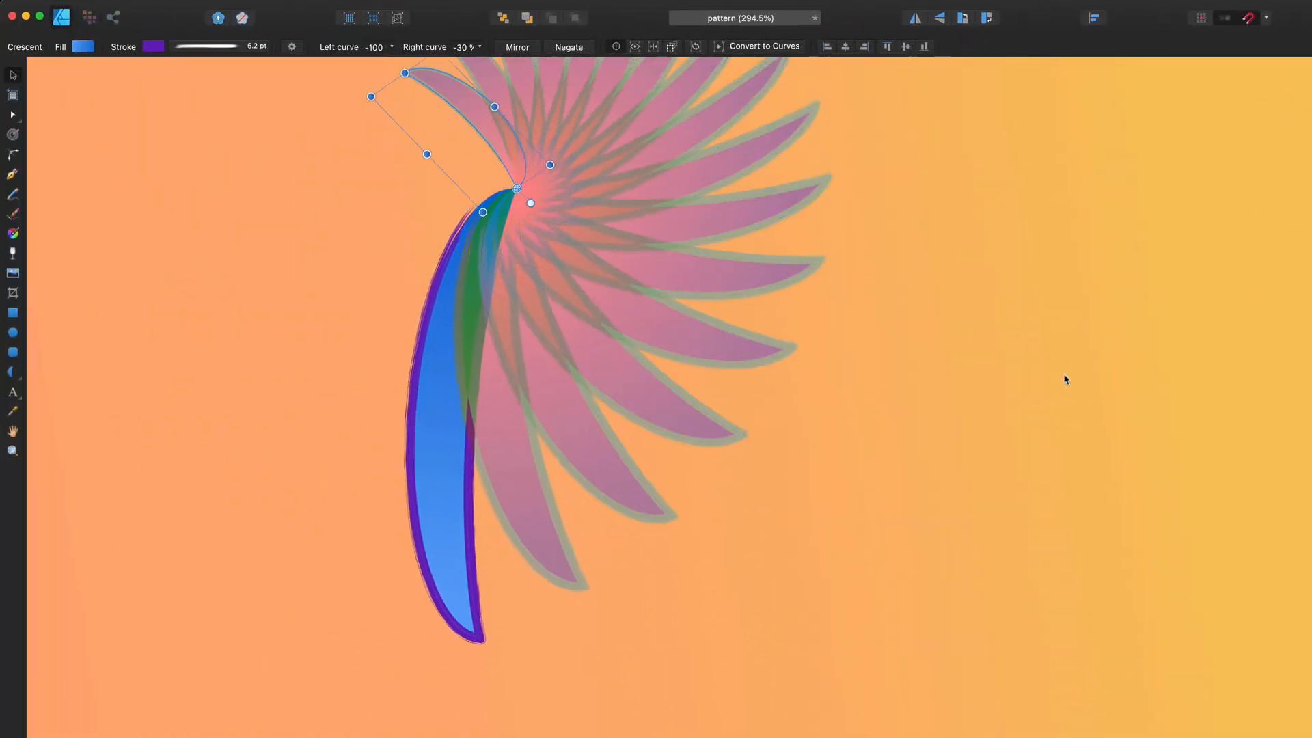
key("super+j")
key("super+j")
key("super+j")
key("super+j")
key("super+j")
key("super+j")
key("super+j")
key("super+j")
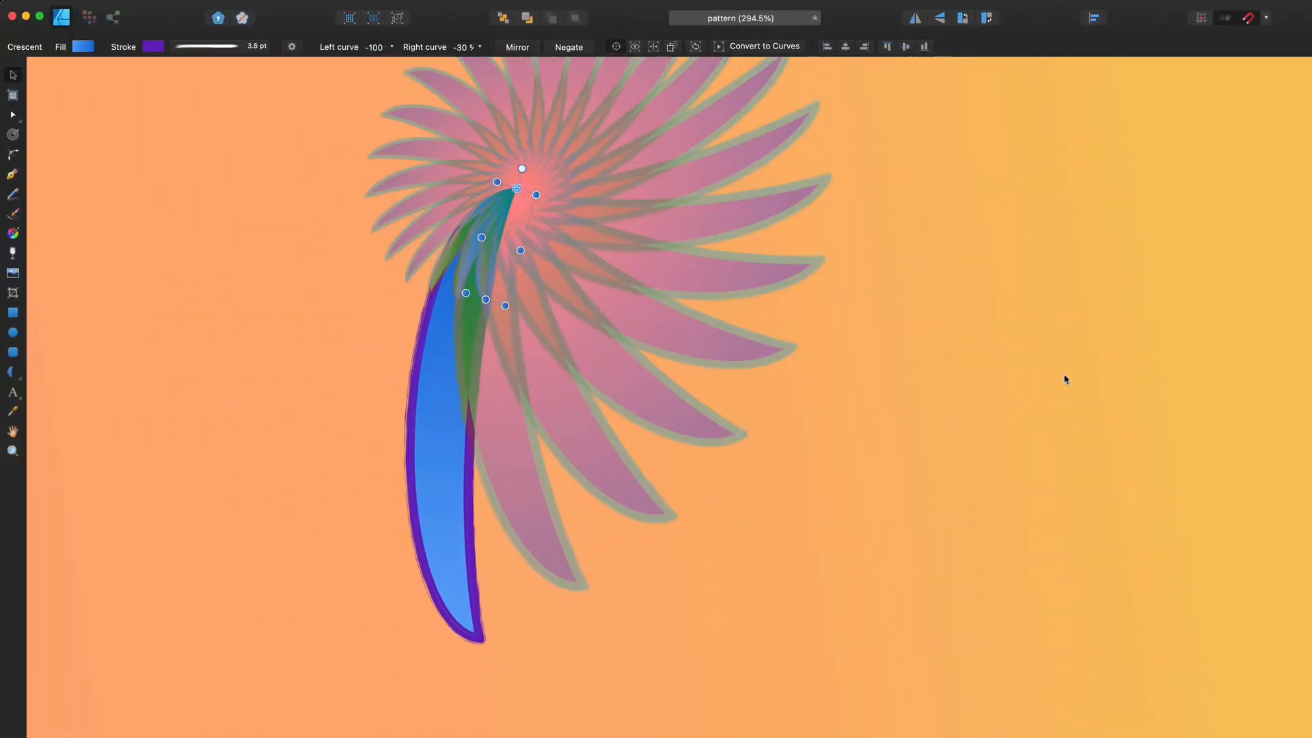
key("super+j")
key("super+j")
key("super+j")
key("super+j")
key("super+j")
key("super+j")
key("super+j")
key("super+j")
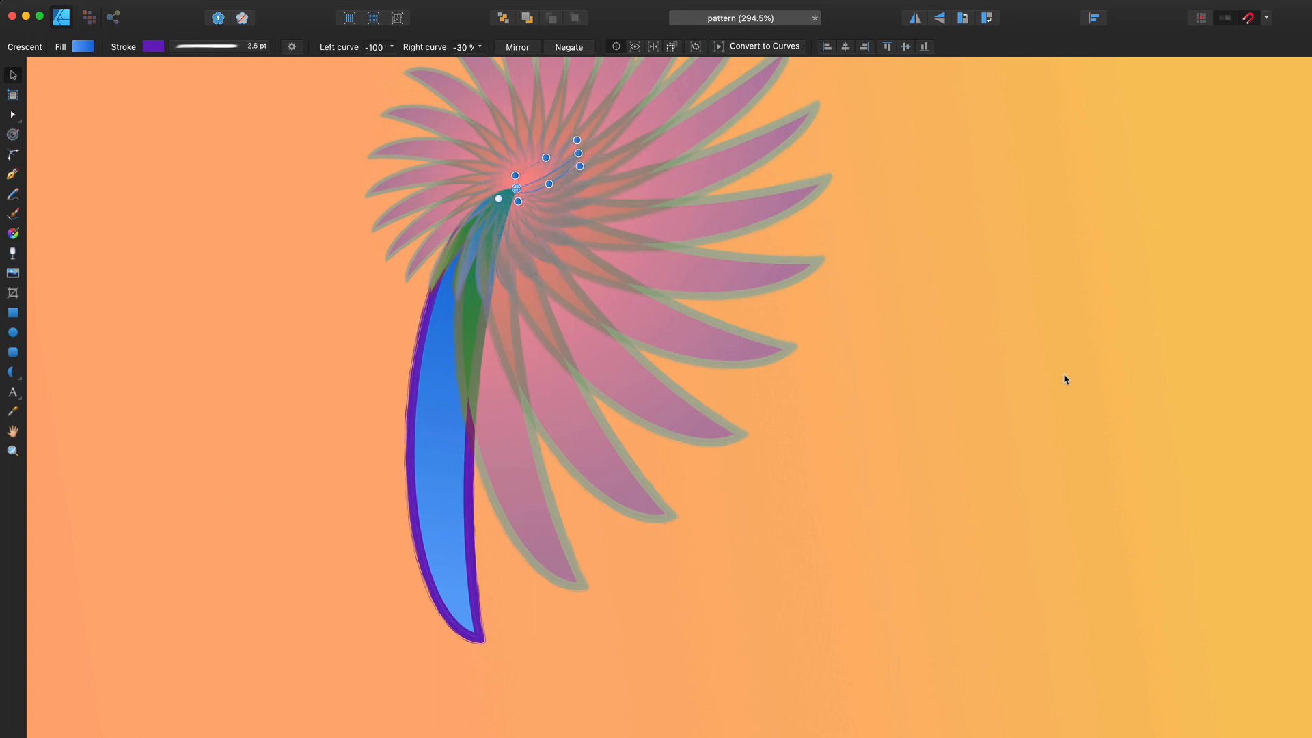
key("super+j")
key("super+j")
key("super+j")
key("super+j")
key("super+j")
key("super+j")
key("super+j")
key("super+j")
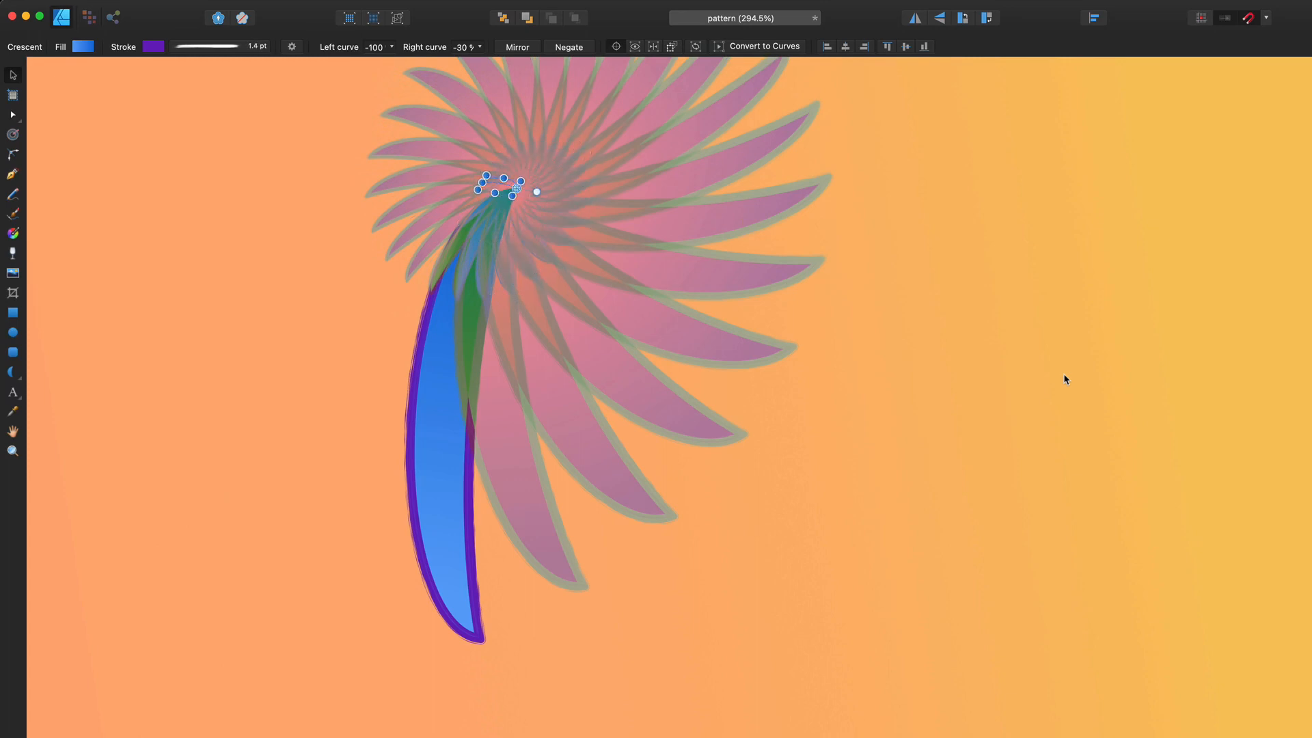
key("super+j")
key("super+j")
key("super+j")
key("super+j")
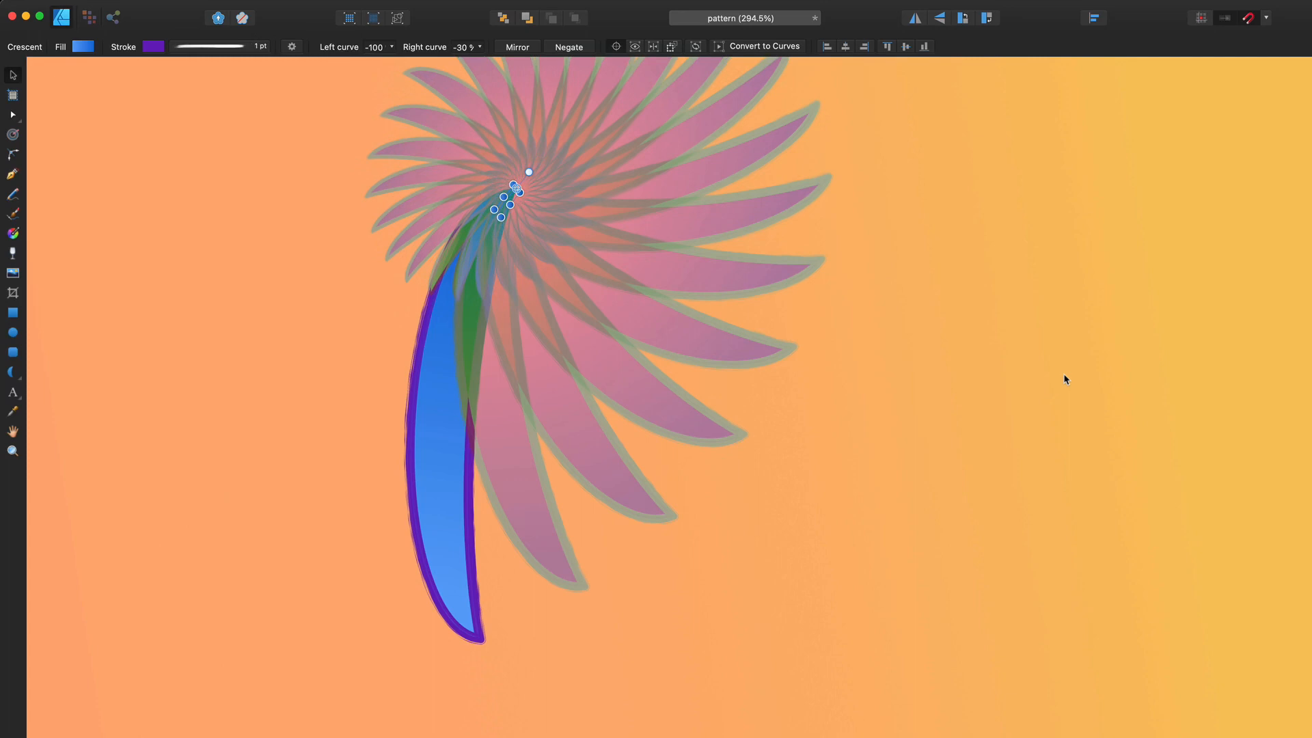
scroll(1063, 374, "up", 5)
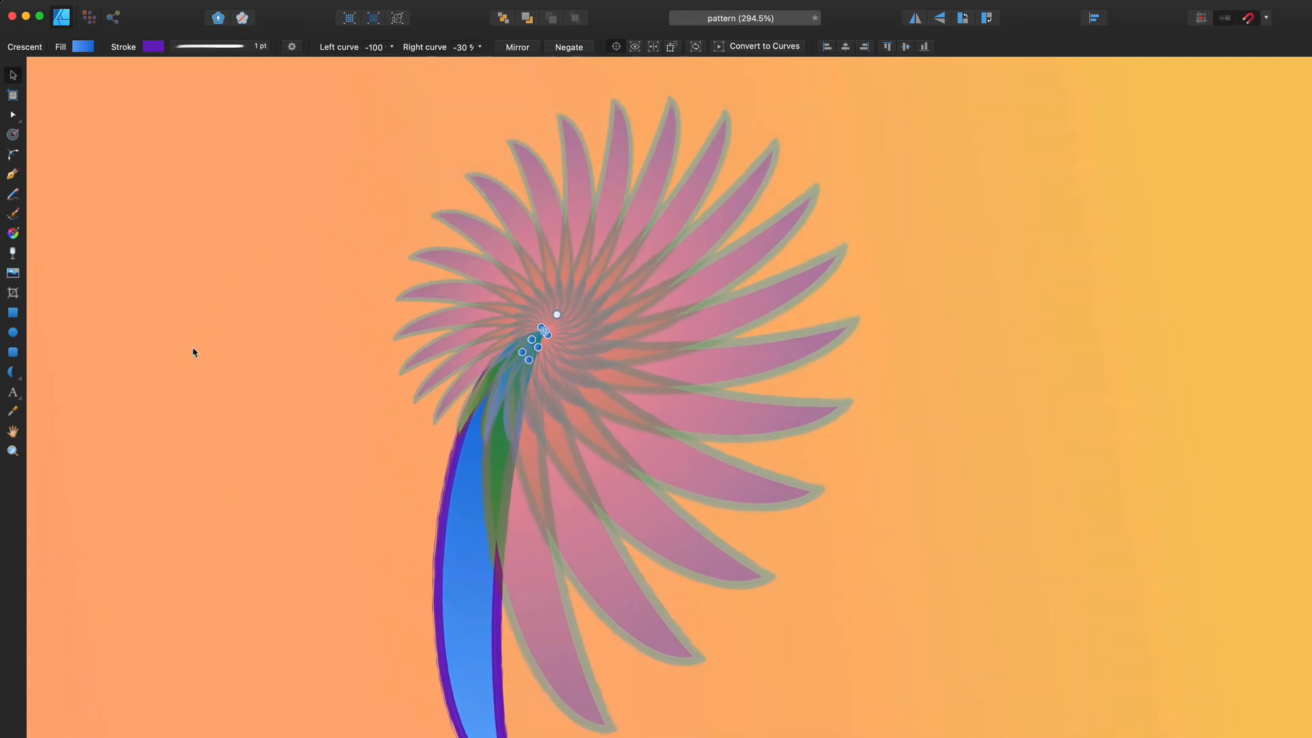
scroll(192, 373, "up", 8)
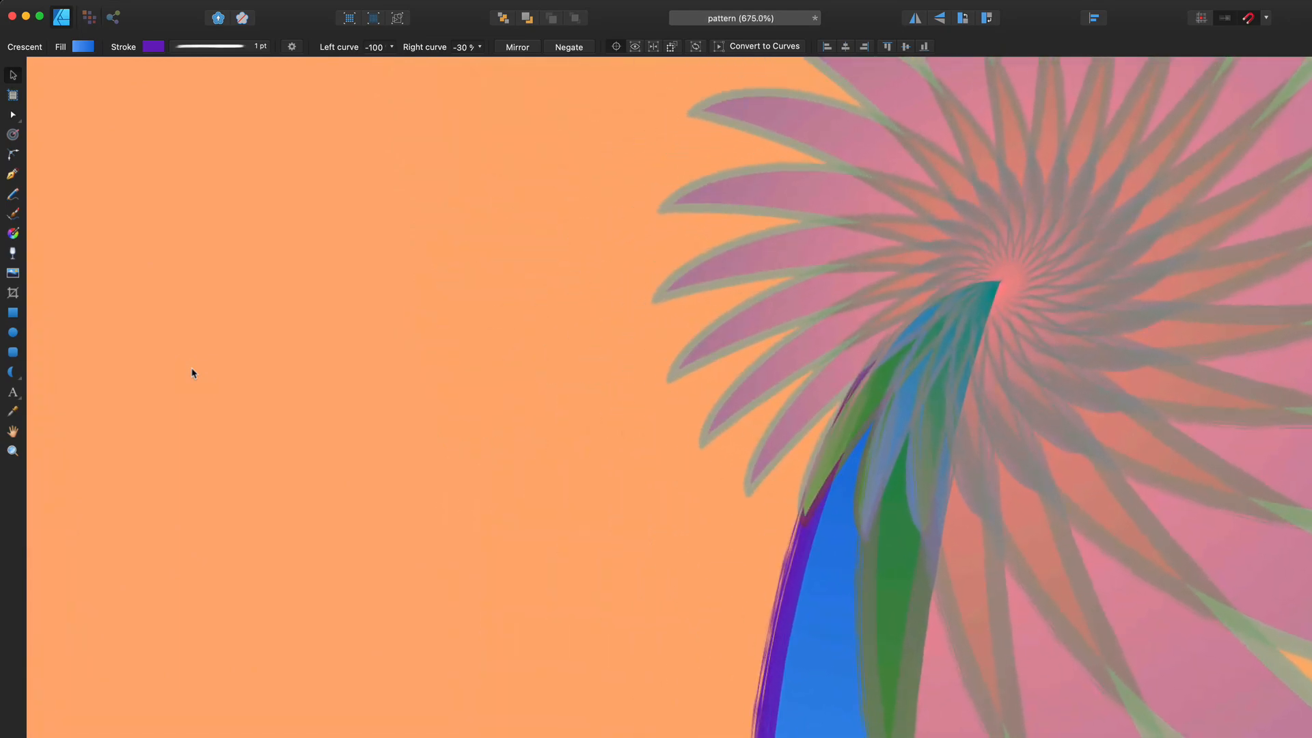
scroll(192, 373, "right", 6)
scroll(192, 373, "right", 4)
scroll(192, 373, "up", 2)
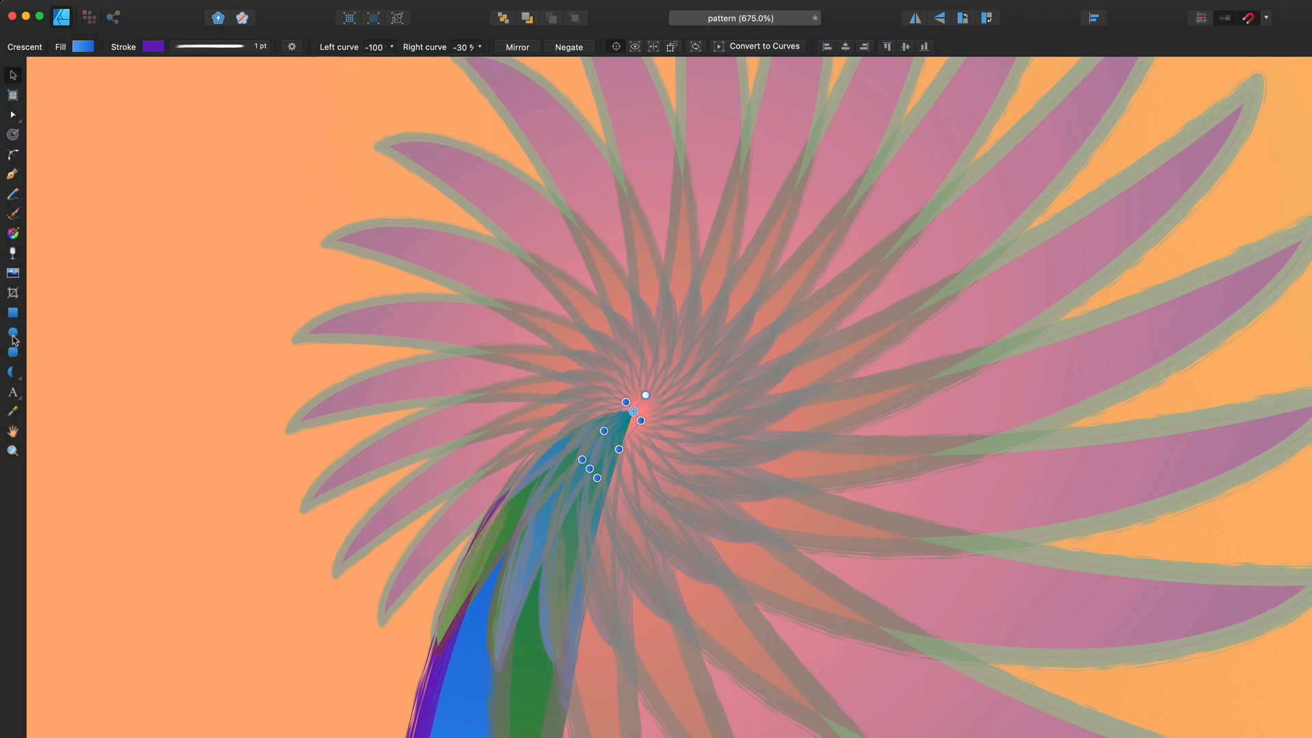
Draw a Double Star about 125 px across over the rosette's centre
left_click(20, 383)
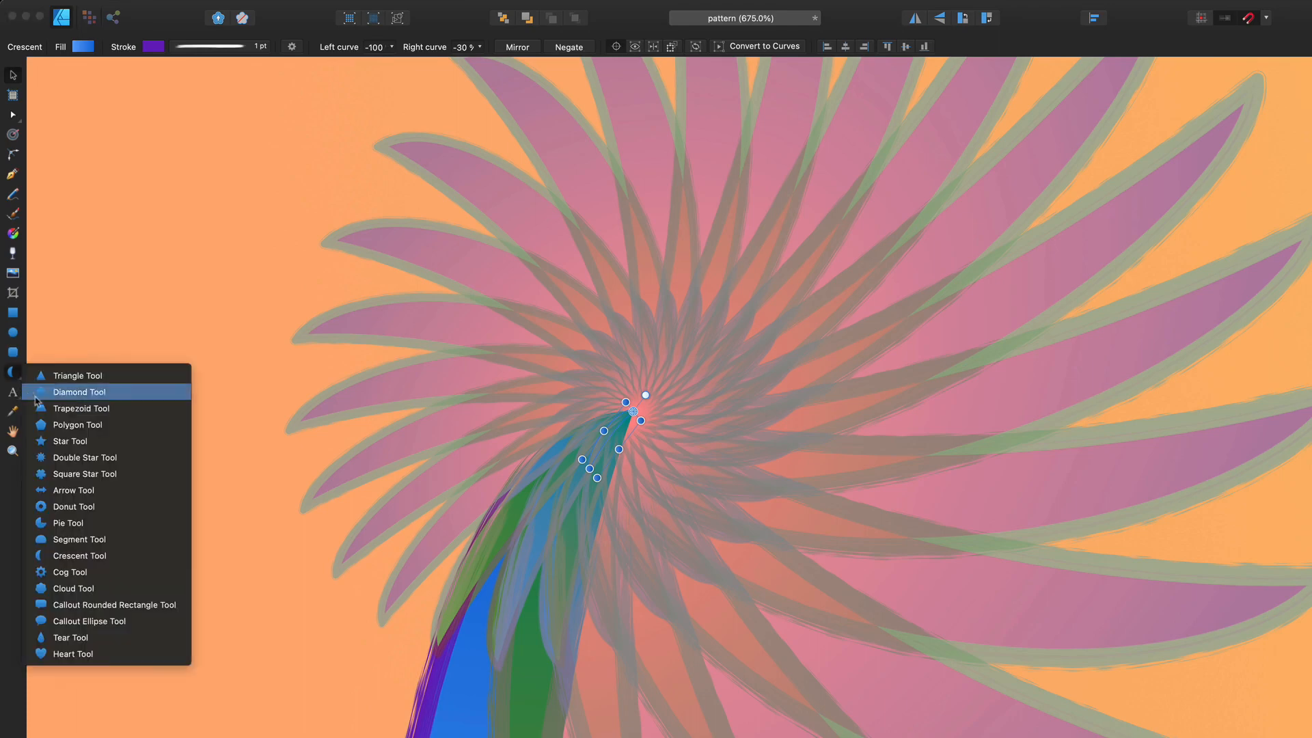
left_click(100, 458)
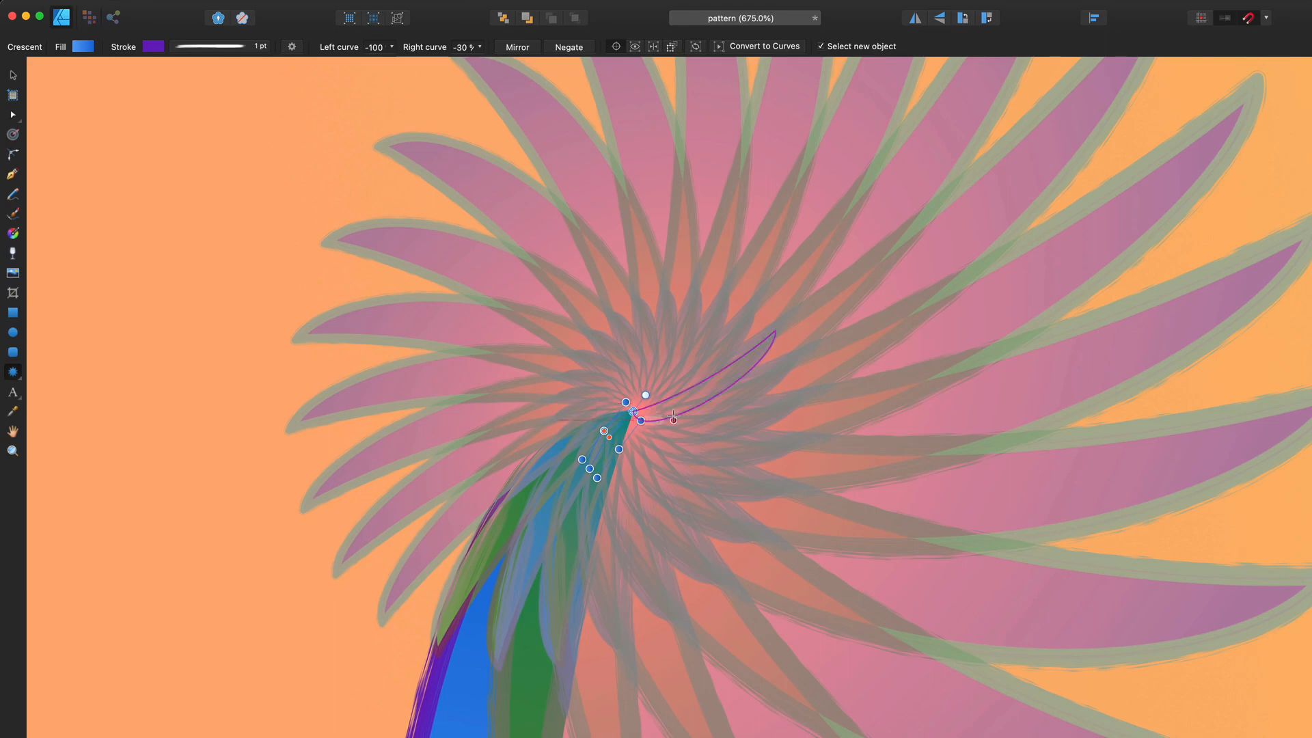
mouse_move(642, 397)
left_mouse_down()
mouse_move(829, 554)
mouse_move(826, 573)
left_mouse_up()
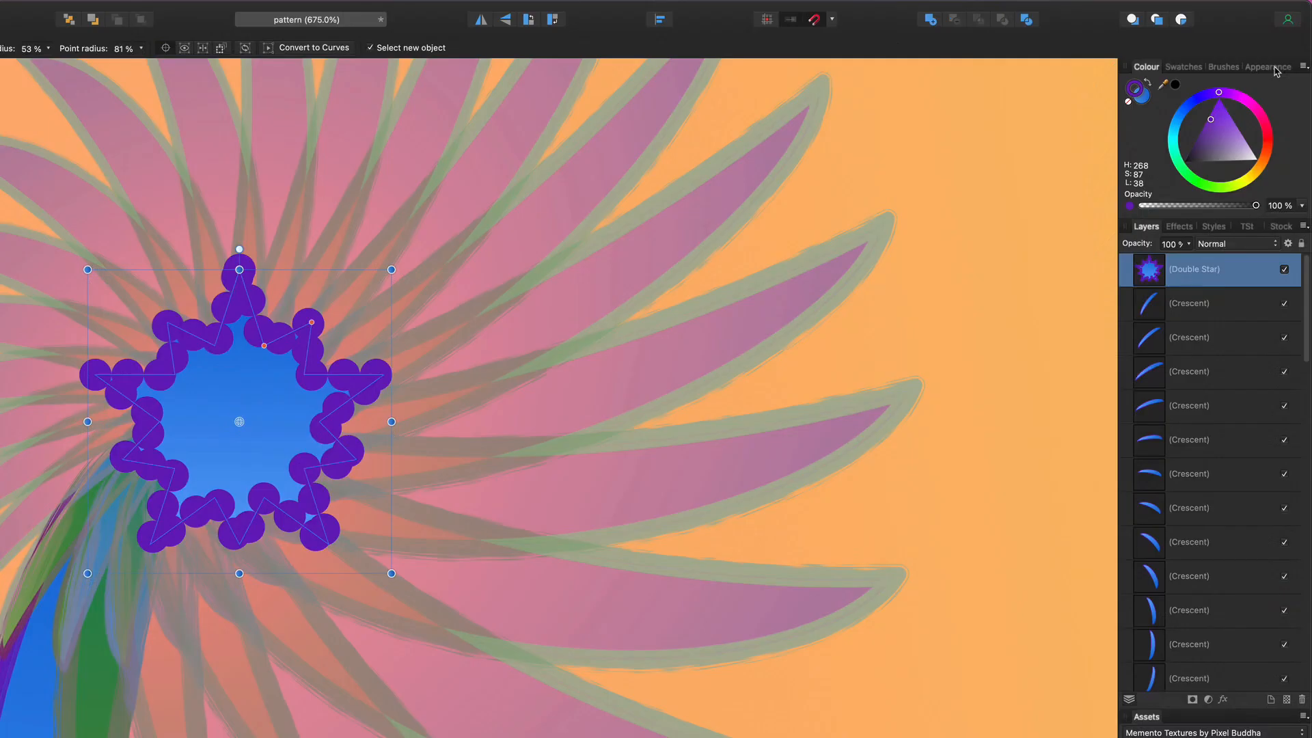
left_click(1273, 67)
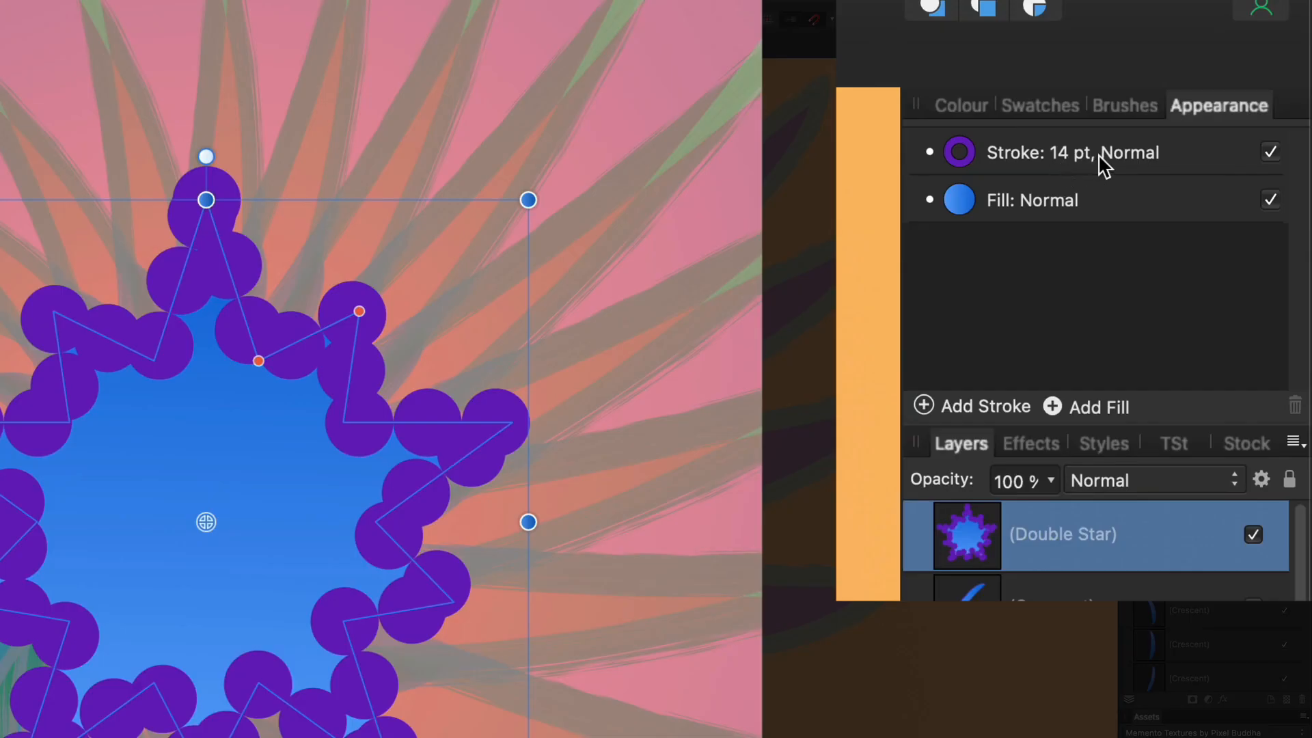
Change the double star's stroke to a 1 pt solid line
left_click(1112, 159)
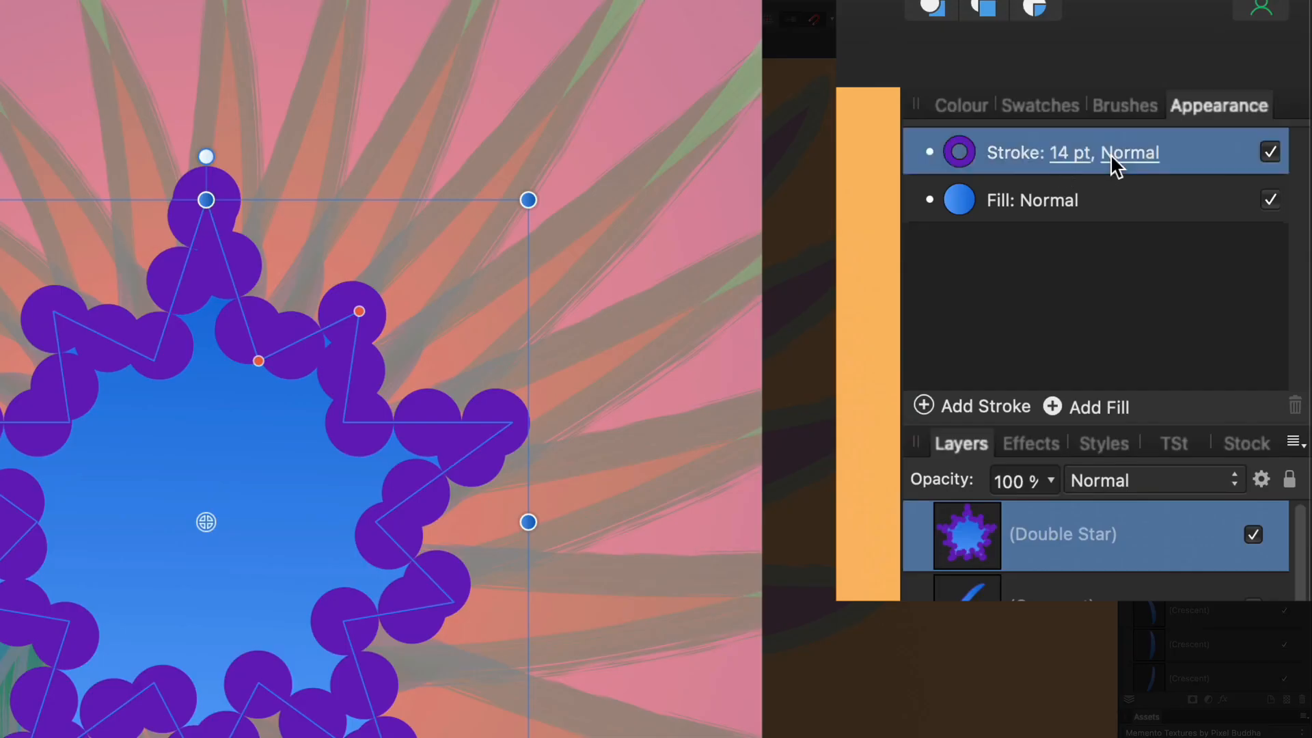
left_click(1060, 158)
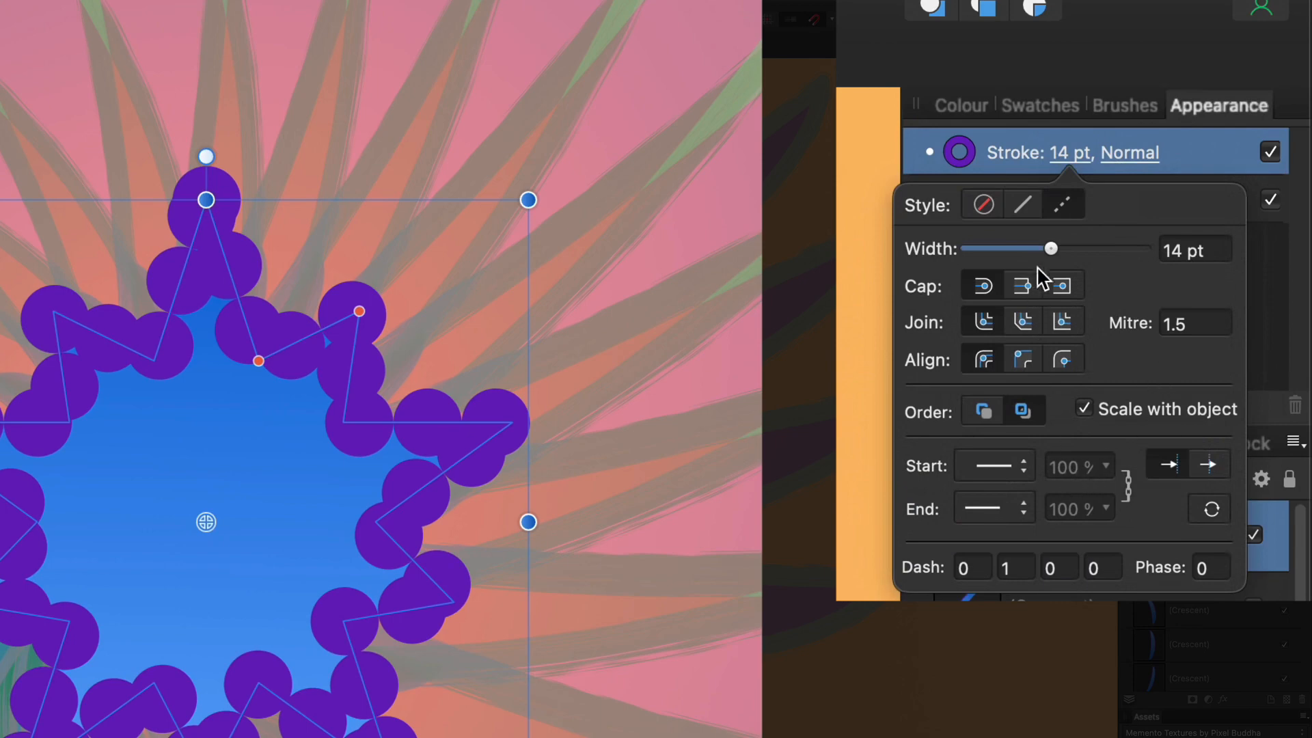
left_click_drag(1047, 261, 1005, 261)
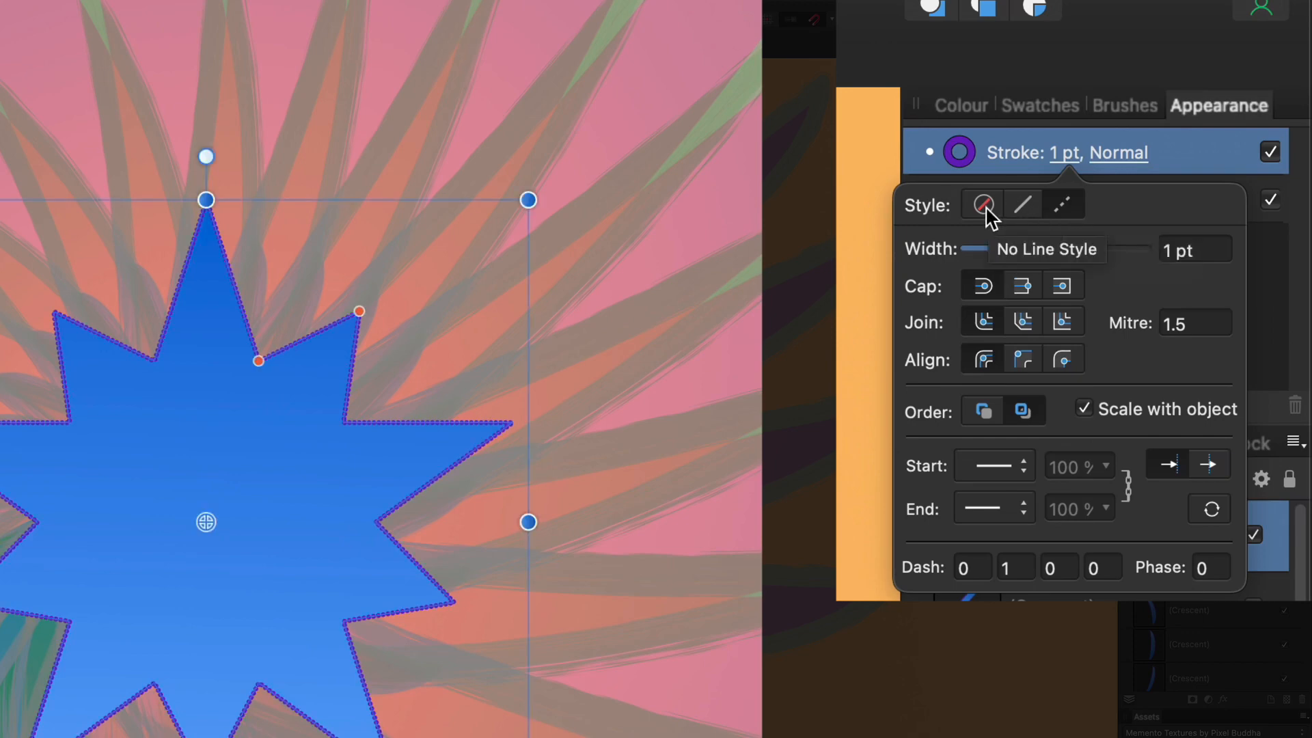
left_click(1020, 209)
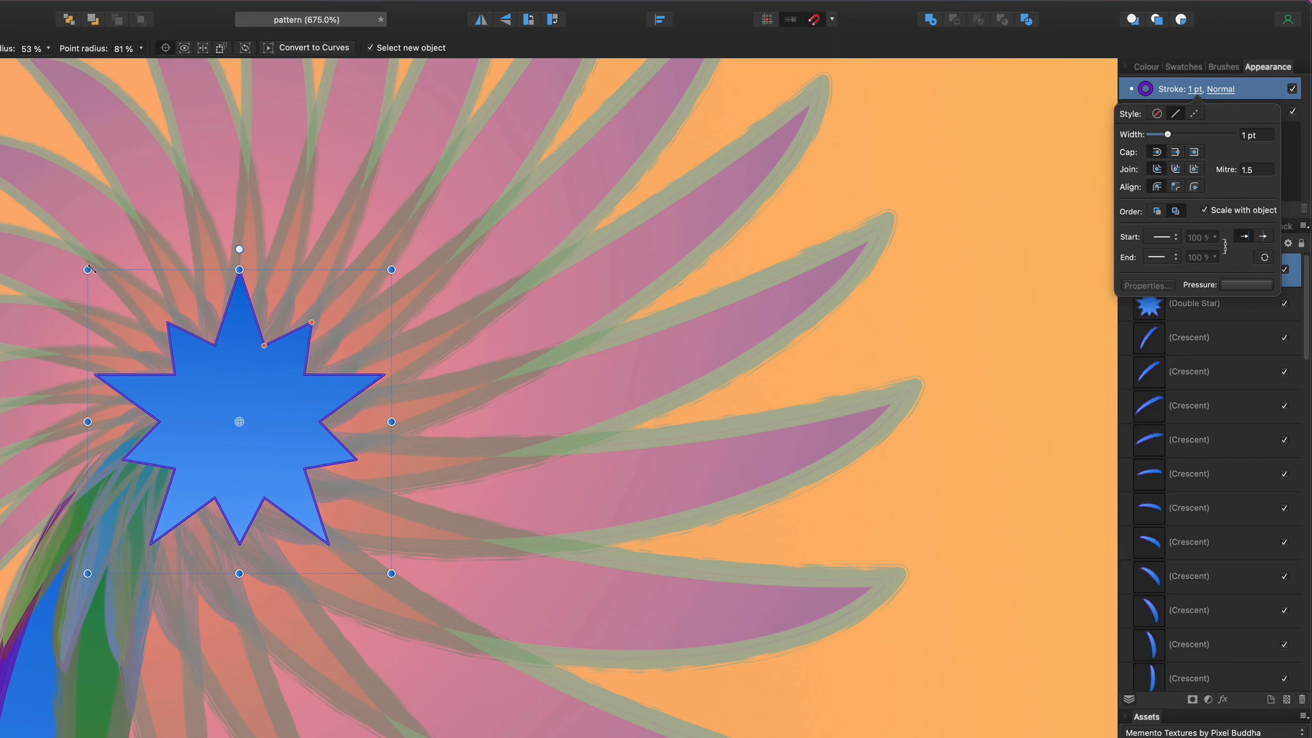
Scale the duplicated double star down slightly inside the original
left_click_drag(87, 269, 106, 291)
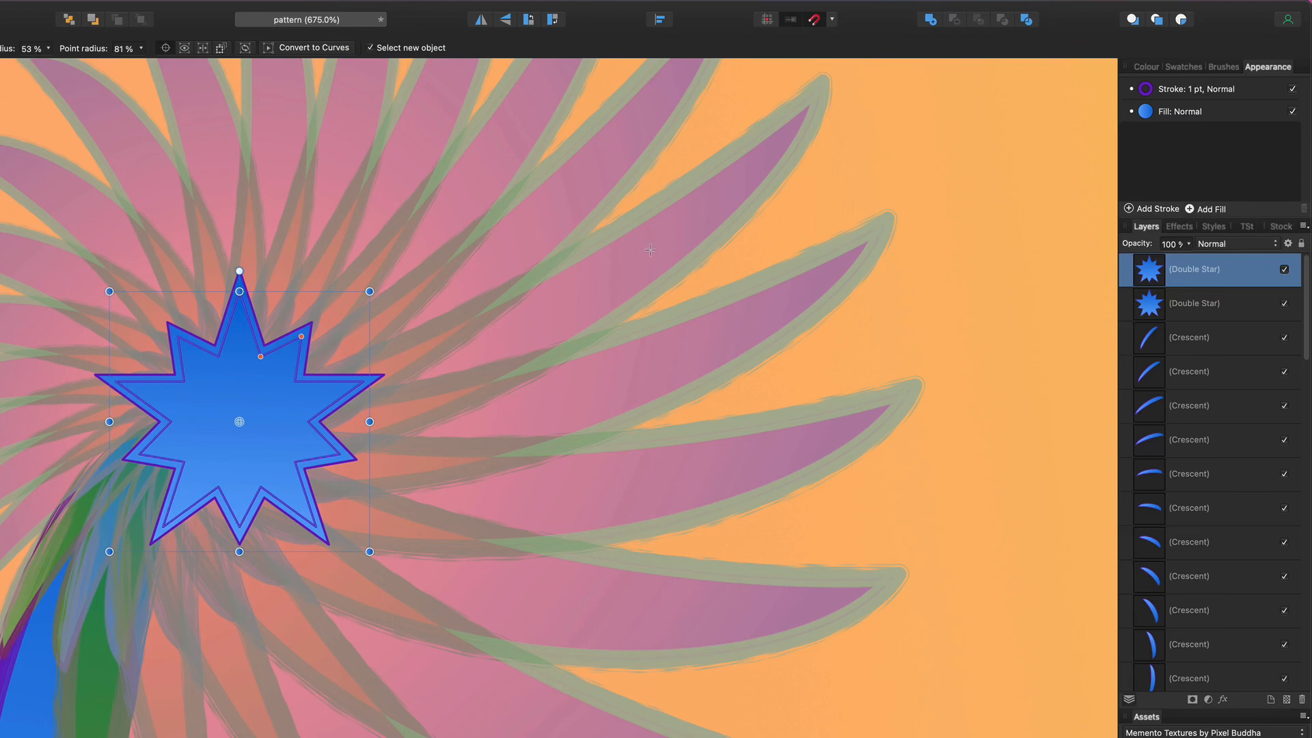
left_click(1237, 248)
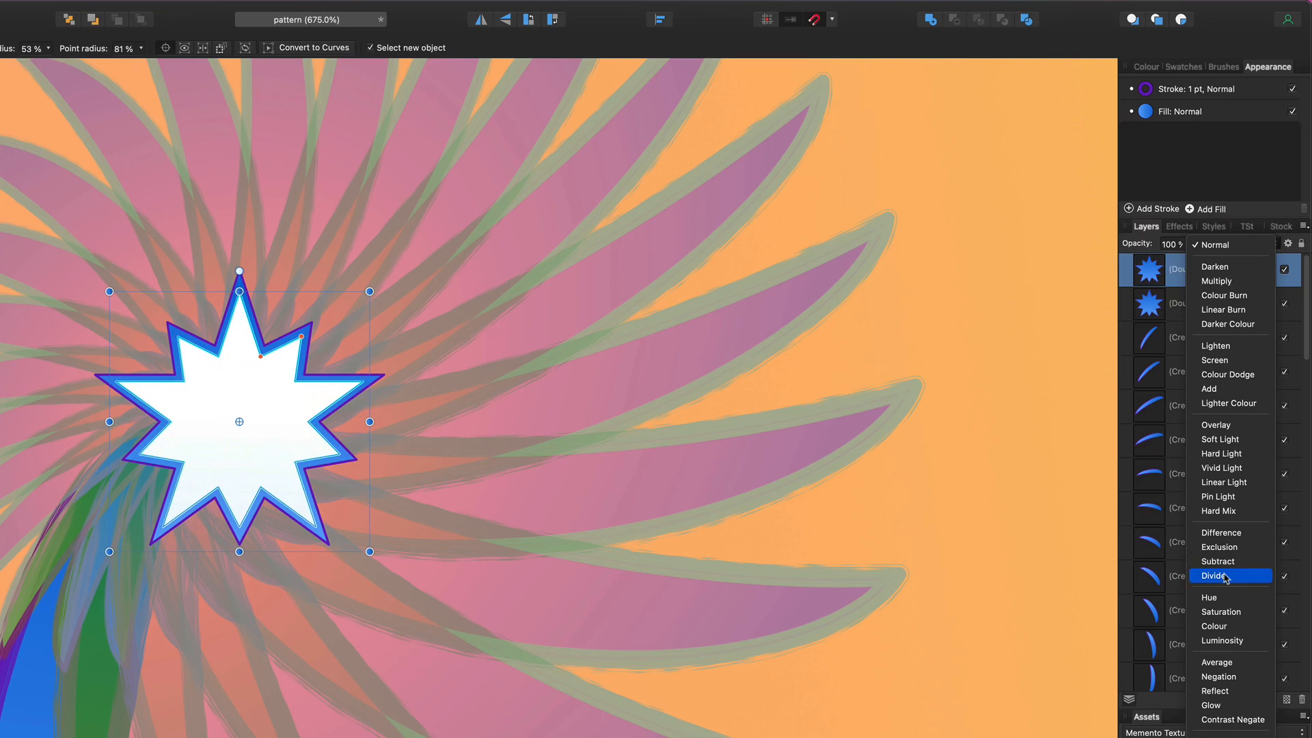
Set the inner star to Divide blending and shrink a copy to a tiny star at the centre
left_click(1224, 577)
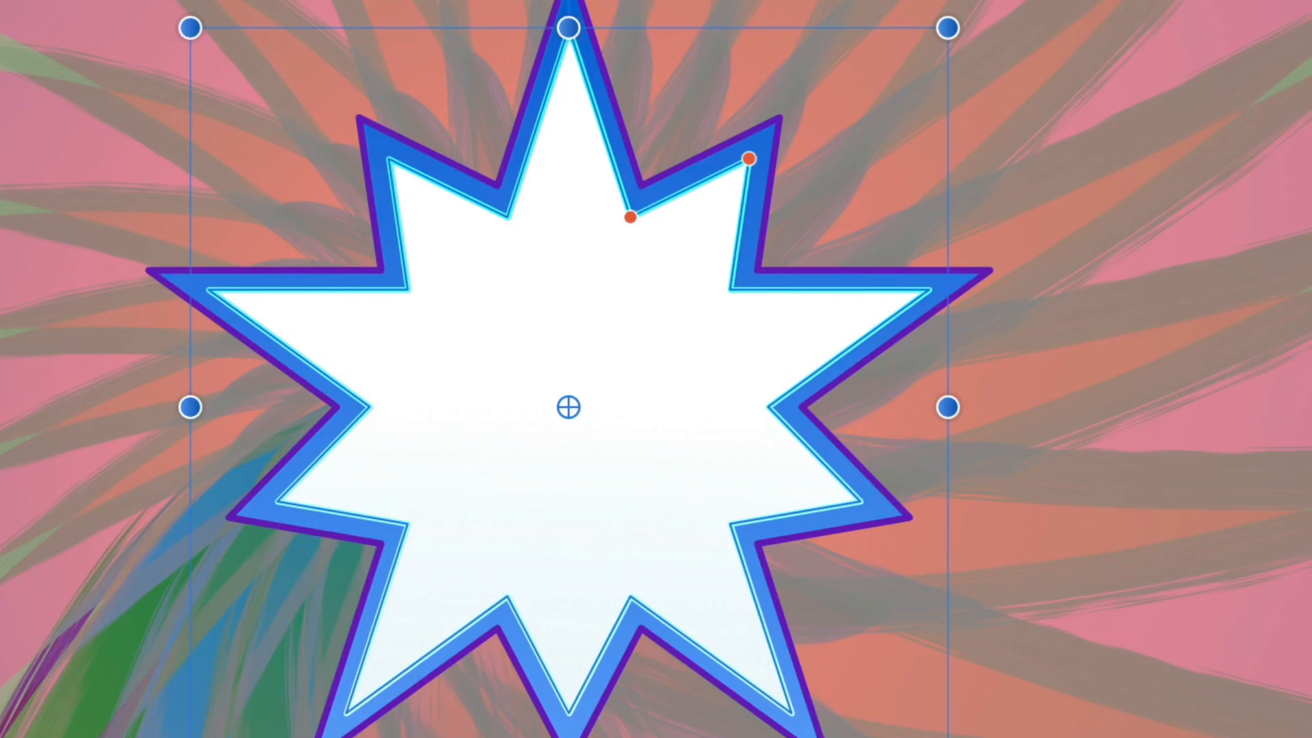
left_click_drag(948, 28, 619, 356)
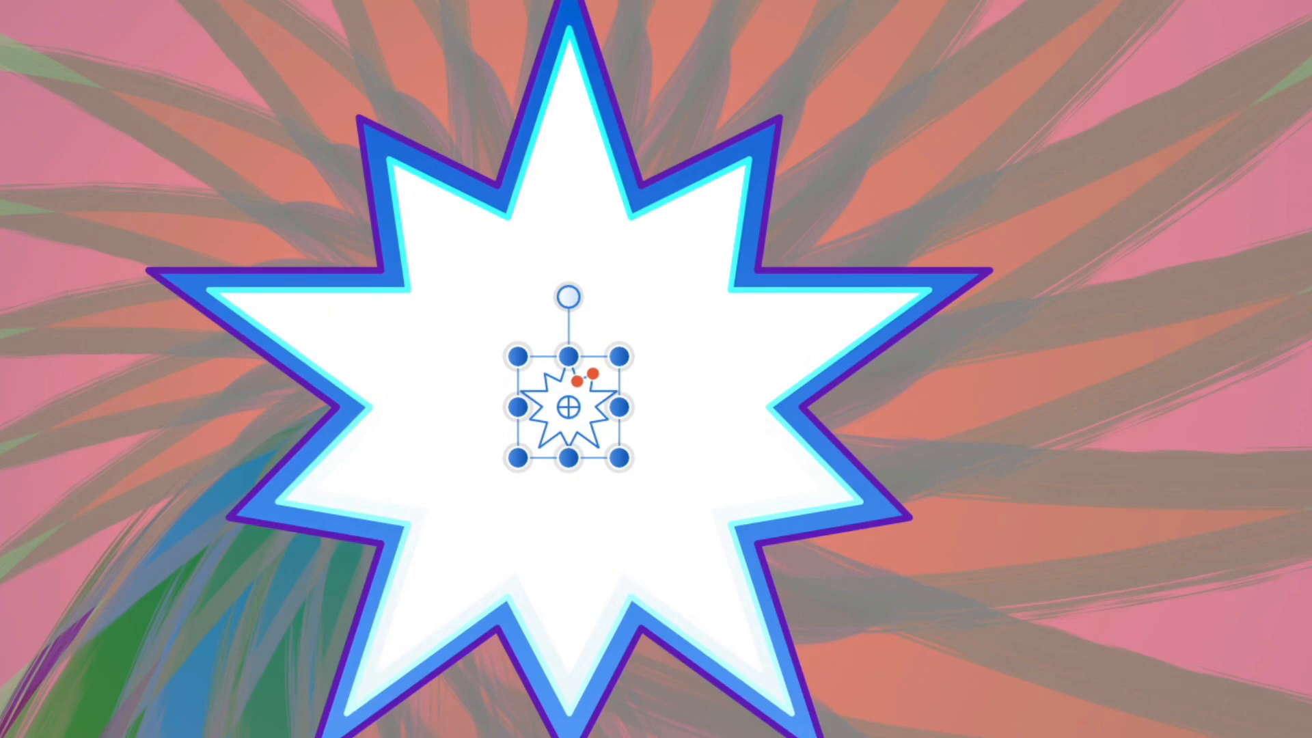
left_click_drag(619, 356, 620, 356)
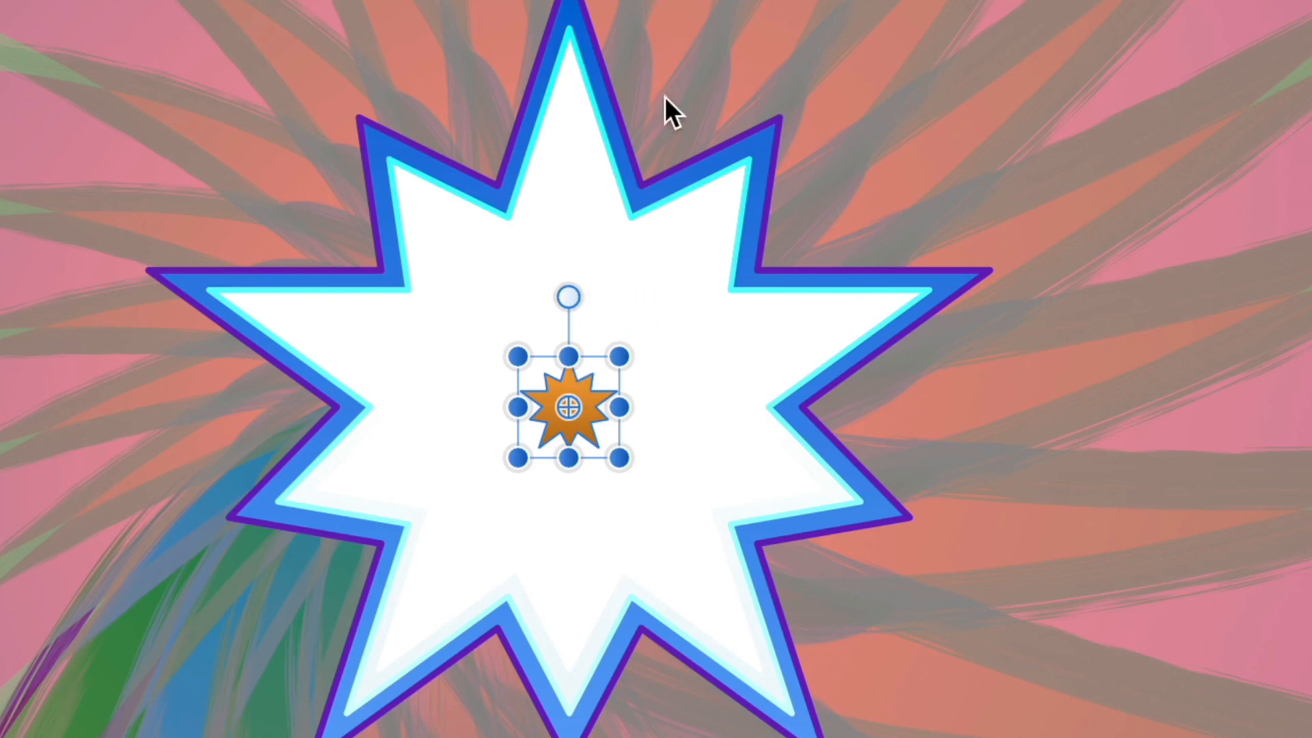
Select the tiny and larger stars together and blend intermediate star steps between them
left_click(631, 280)
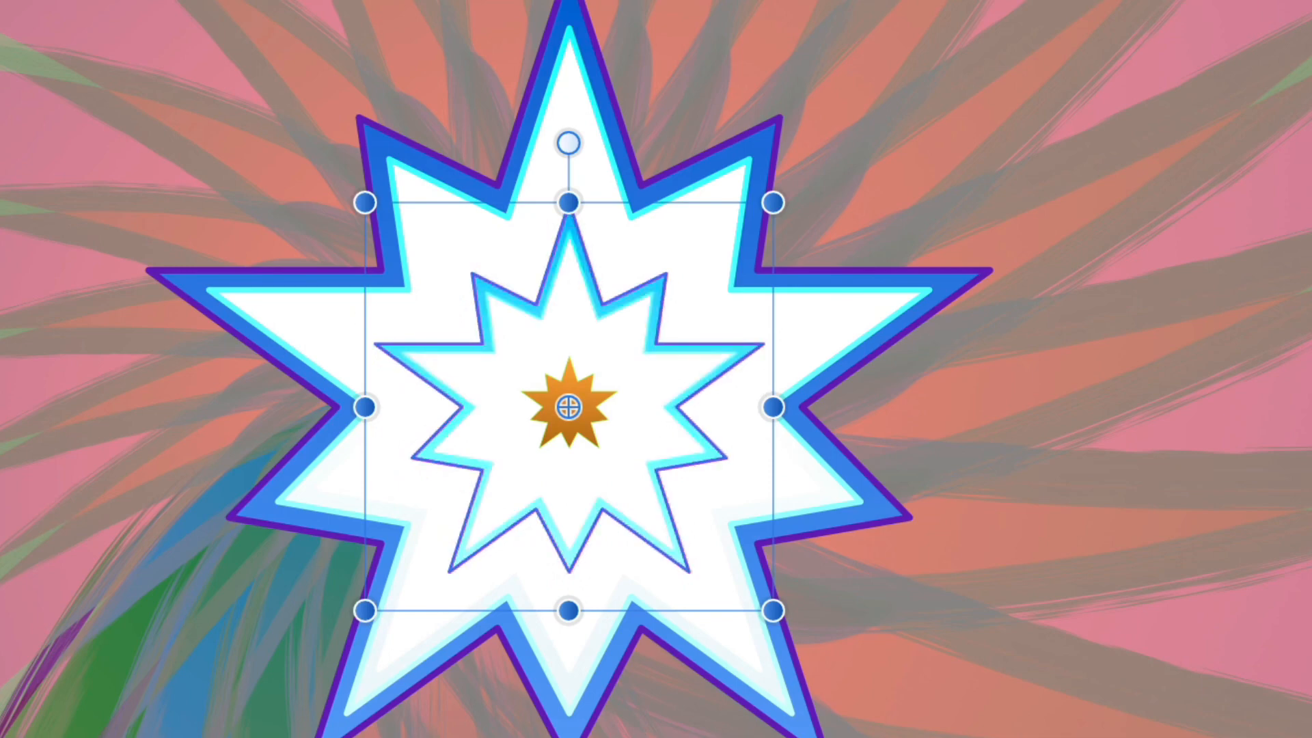
left_click(686, 246)
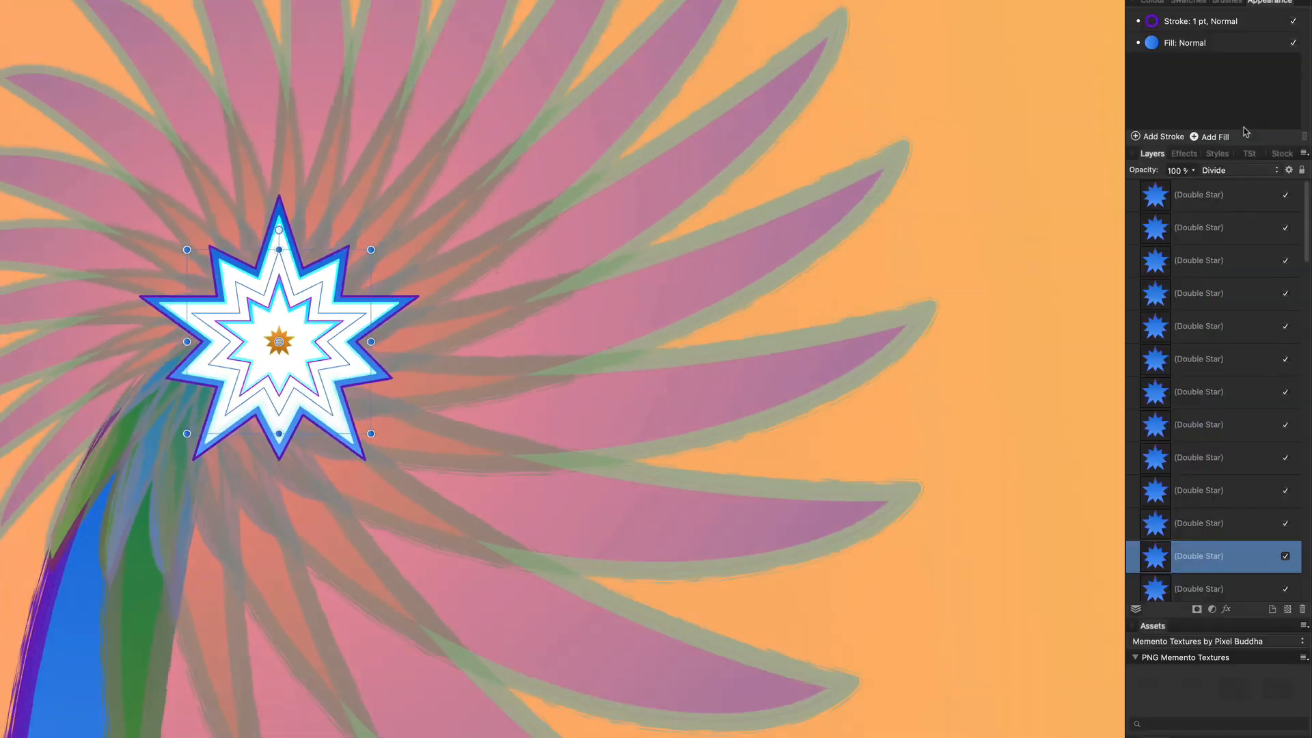
Apply the Frost style to the inner star and Metal Sharp to the larger star layer
left_click(1217, 153)
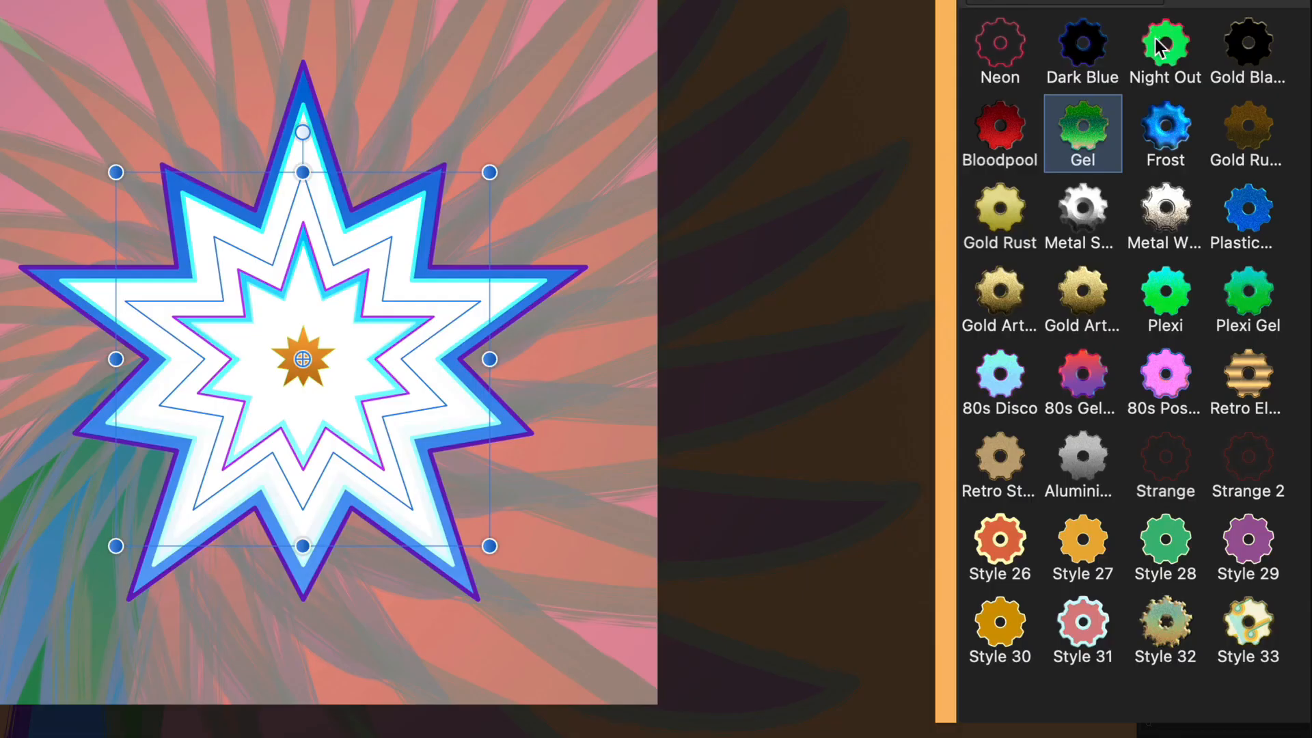
left_click(1172, 130)
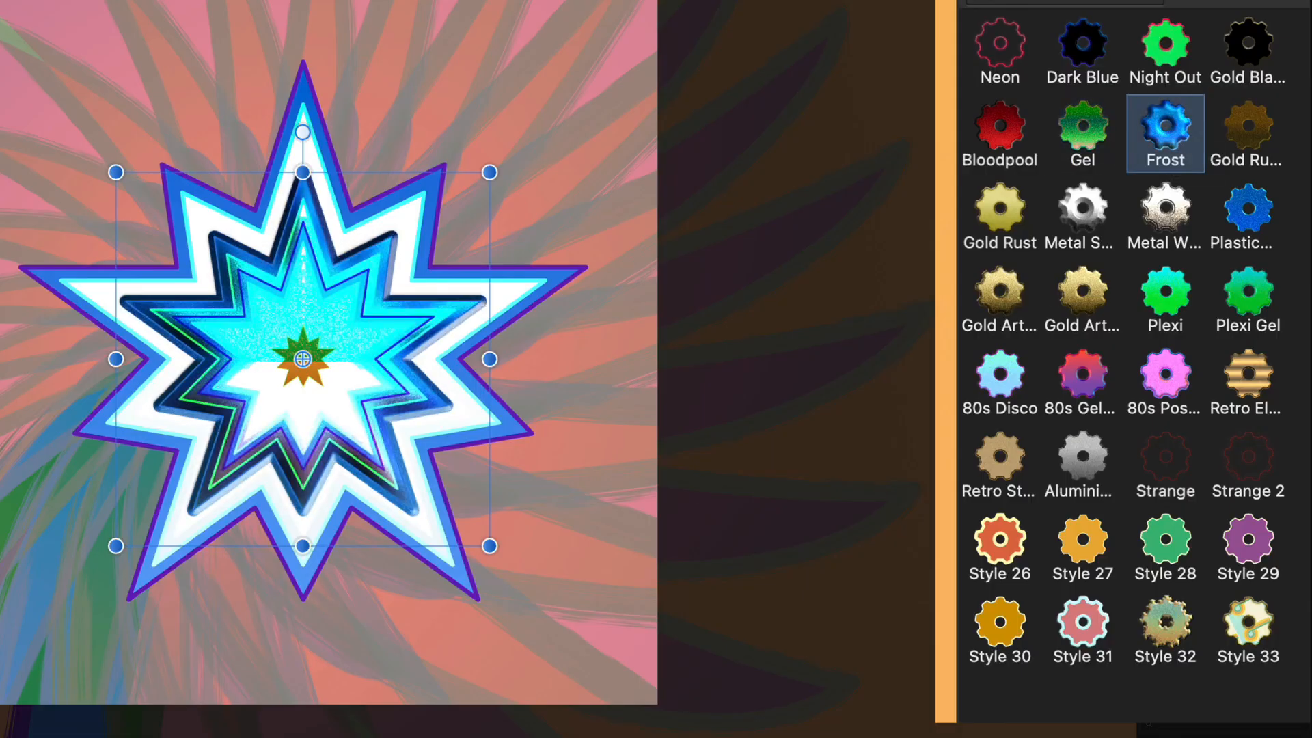
left_click(462, 406)
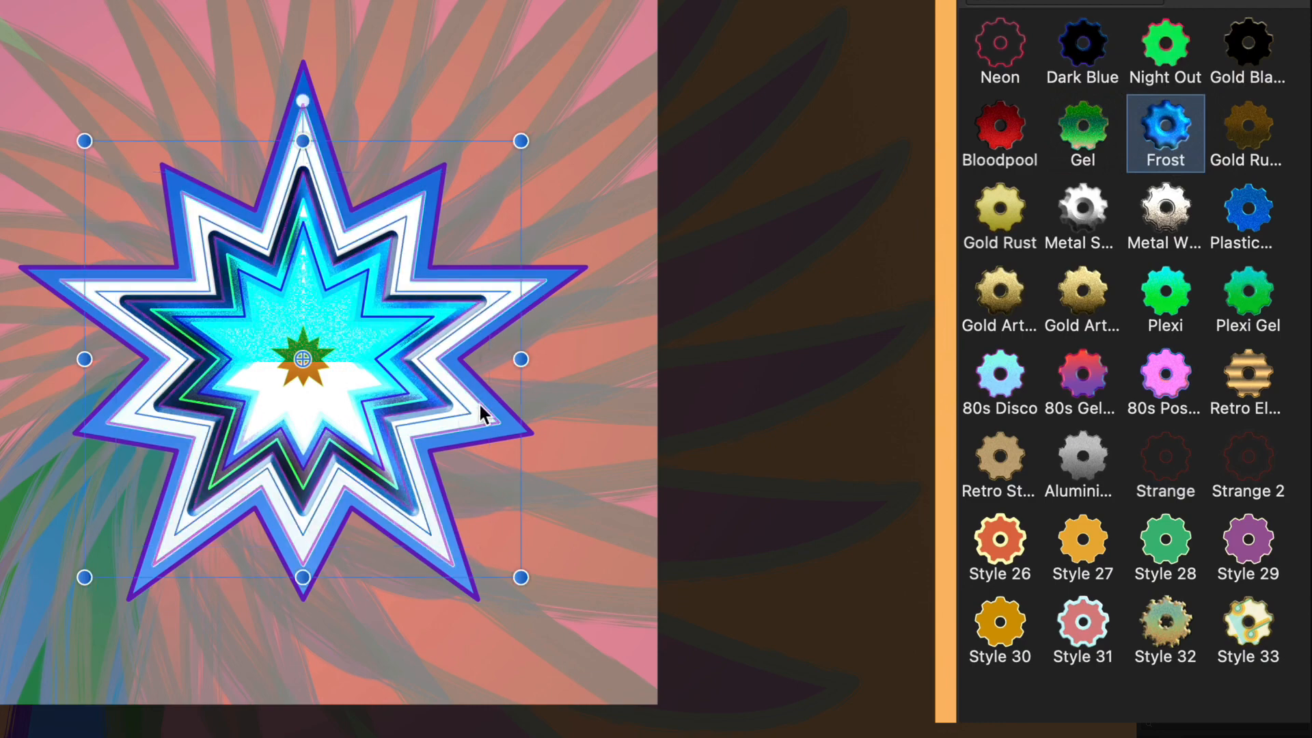
left_click(1091, 216)
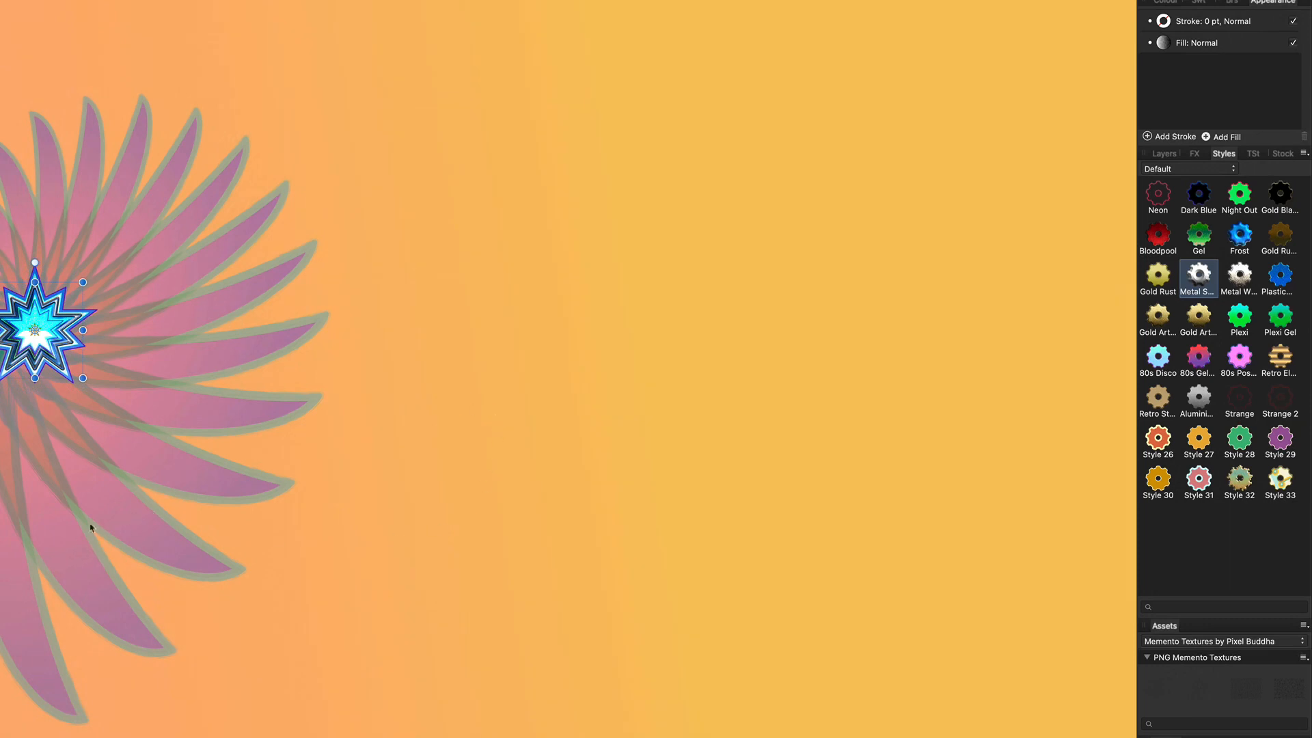
Set three crescents' blend modes to Subtract, Linear Light and Soft Light respectively
left_click(190, 483)
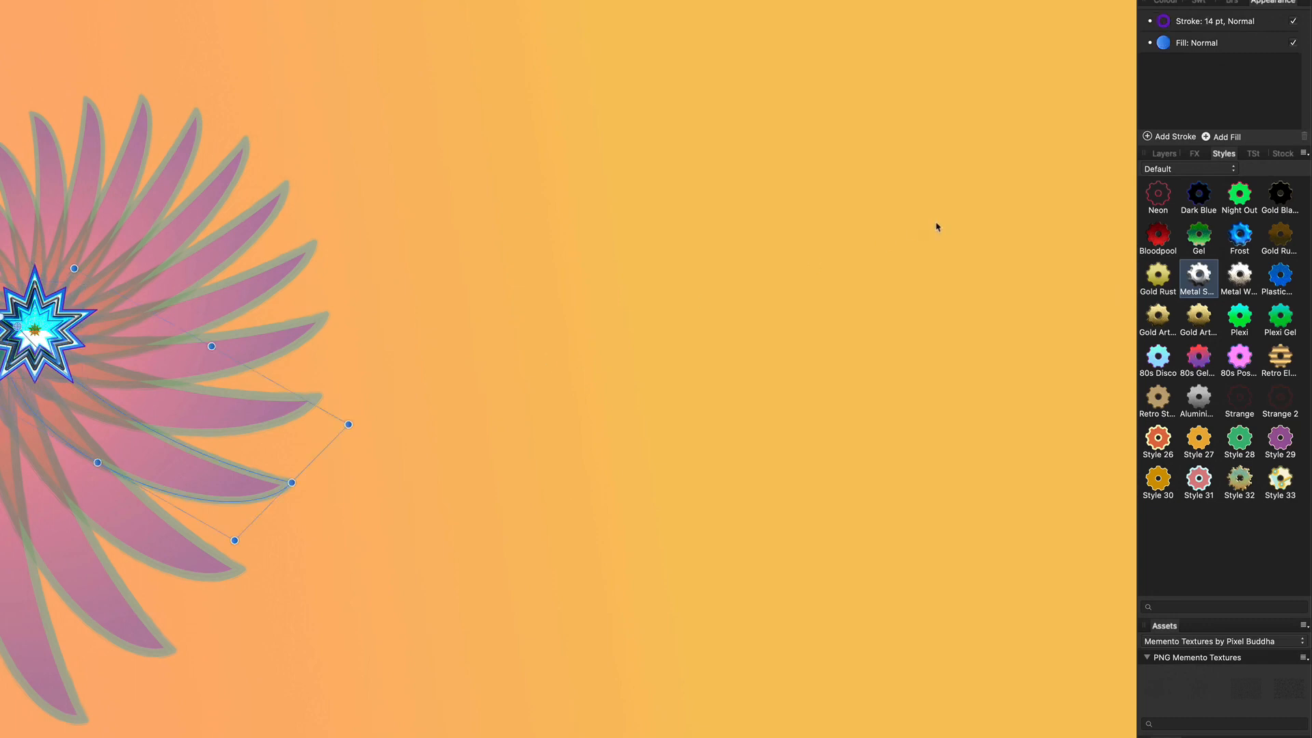
left_click(1166, 155)
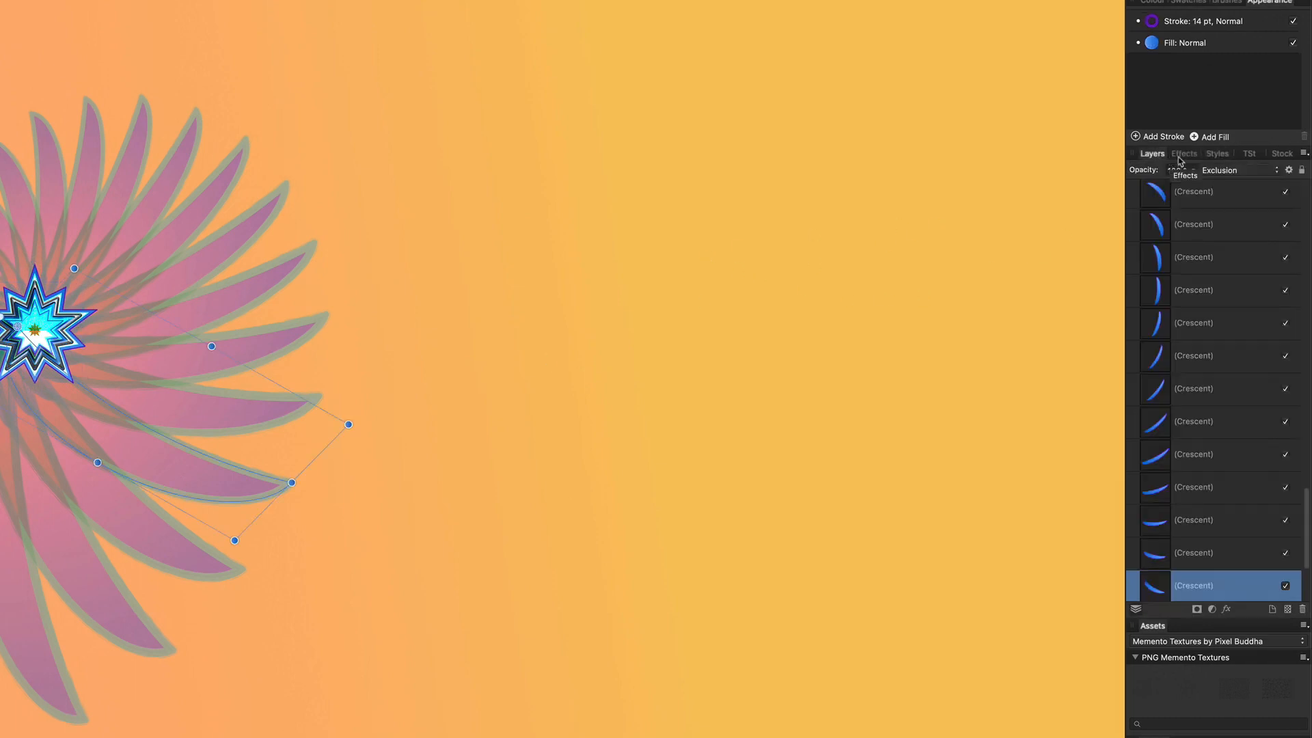
left_click(1228, 173)
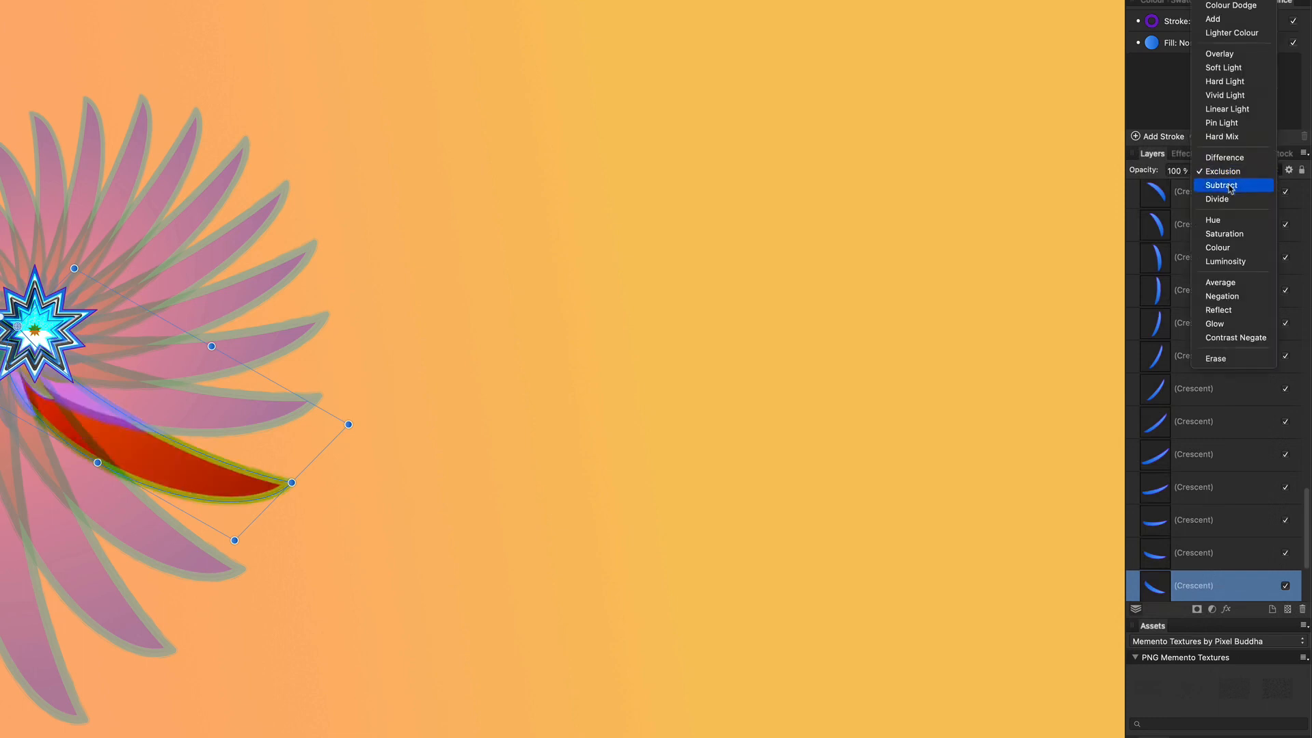
left_click(1231, 189)
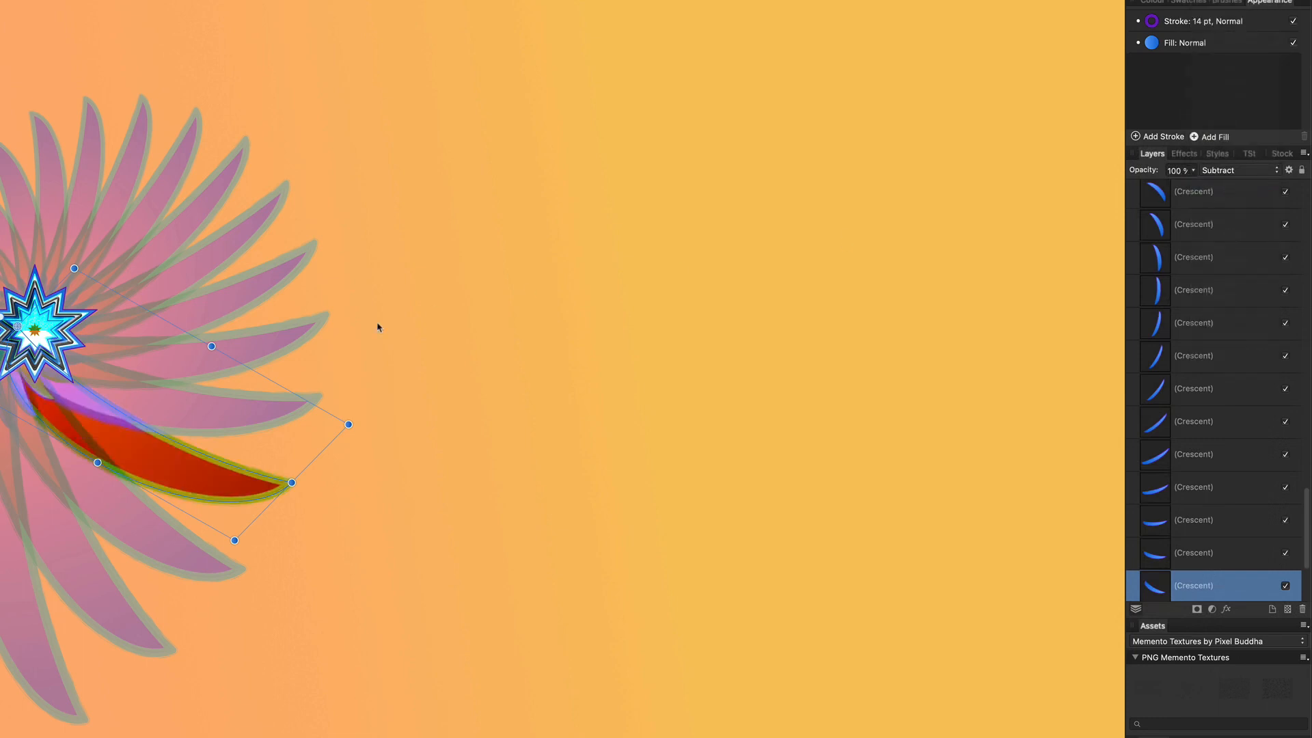
left_click(212, 307)
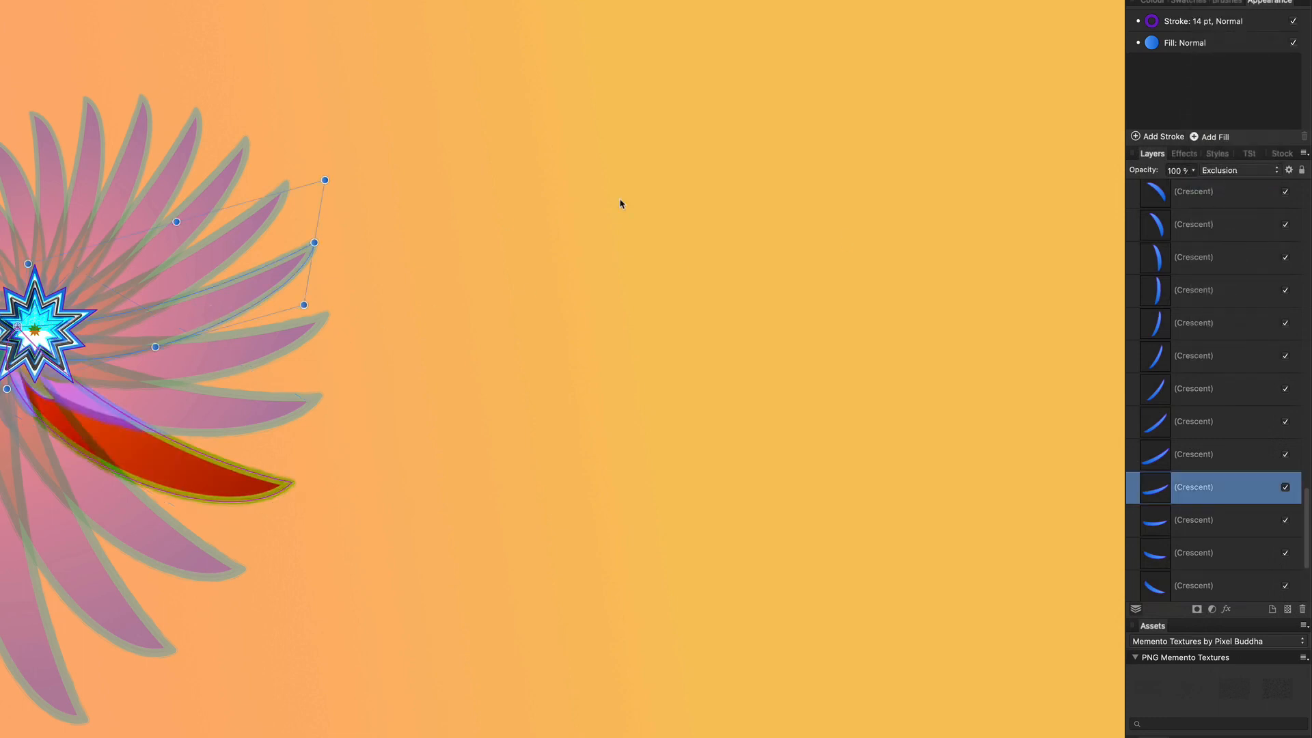
left_click(1239, 171)
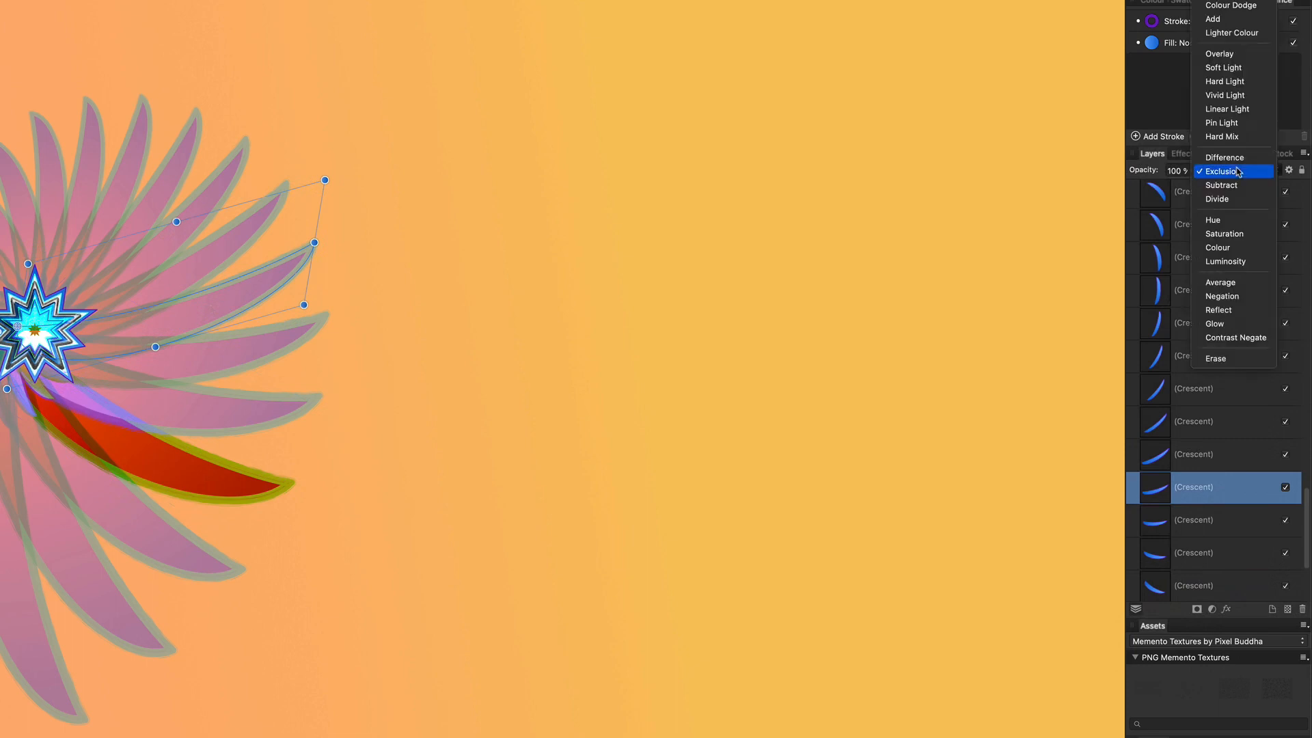
left_click(1241, 111)
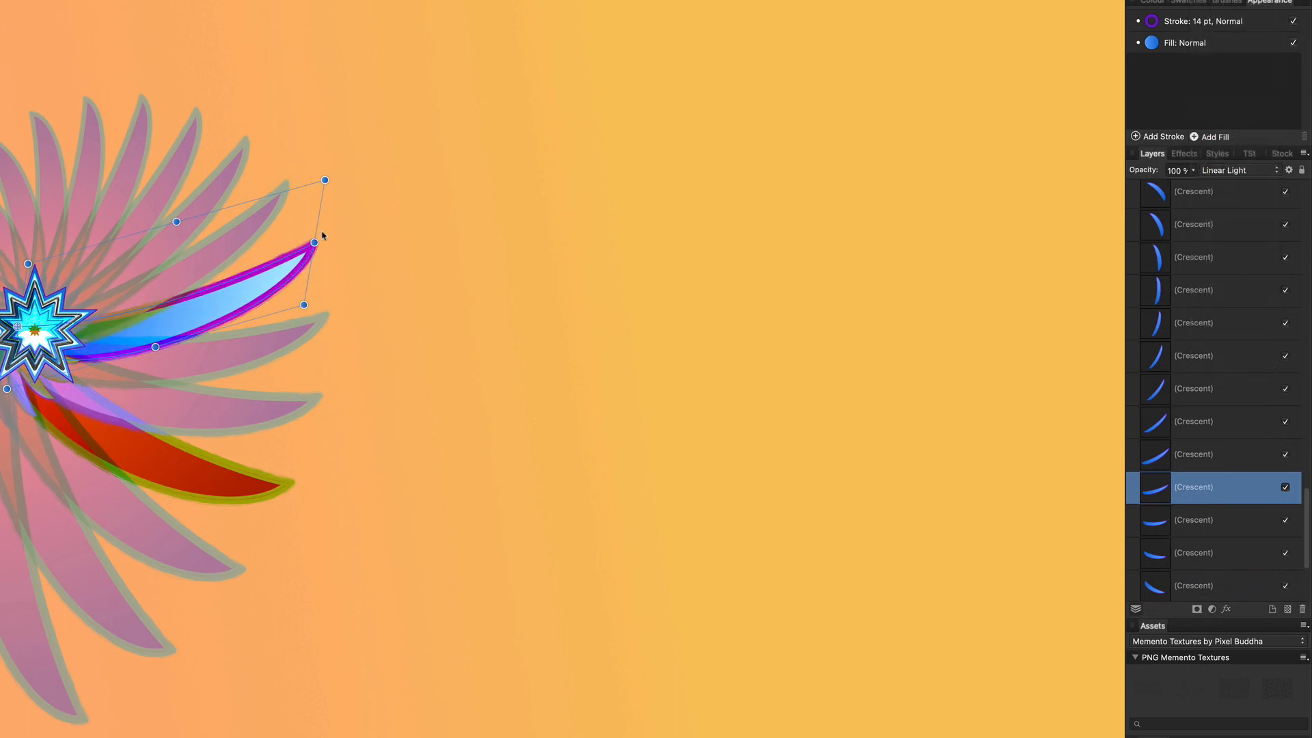
left_click(122, 198)
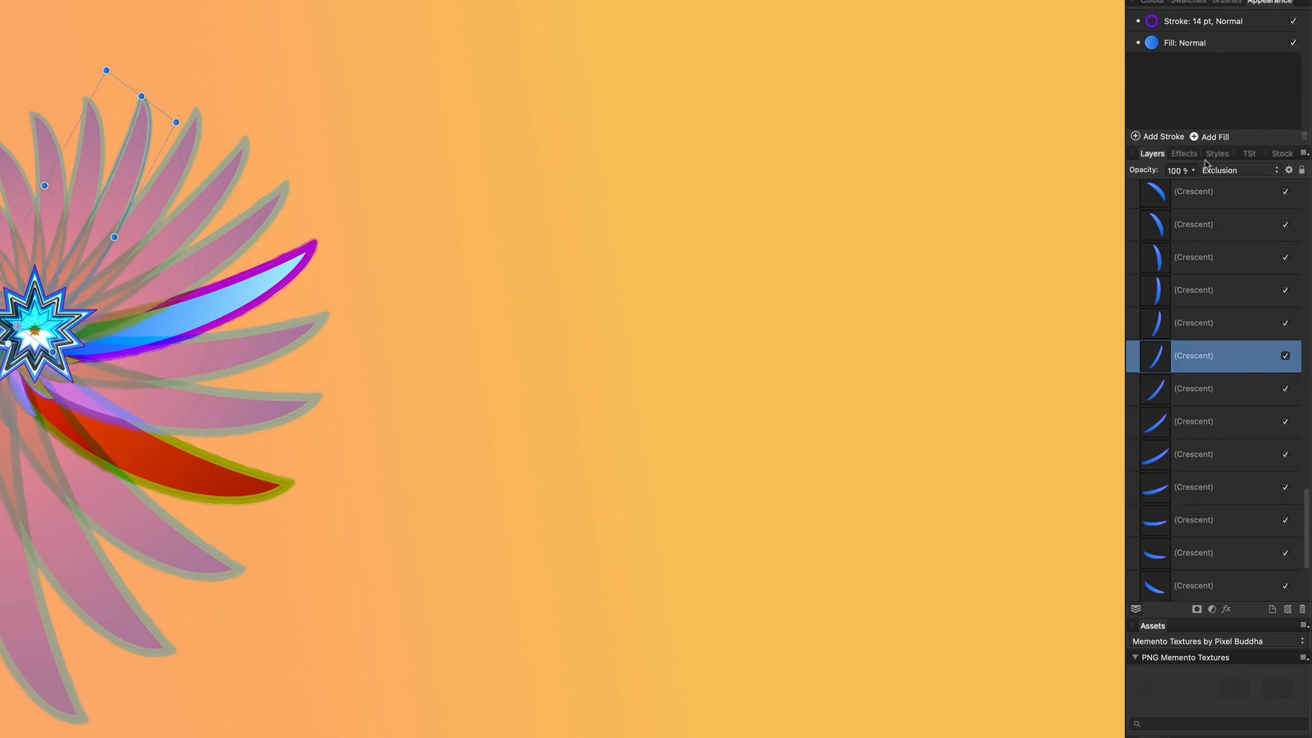
left_click(1221, 172)
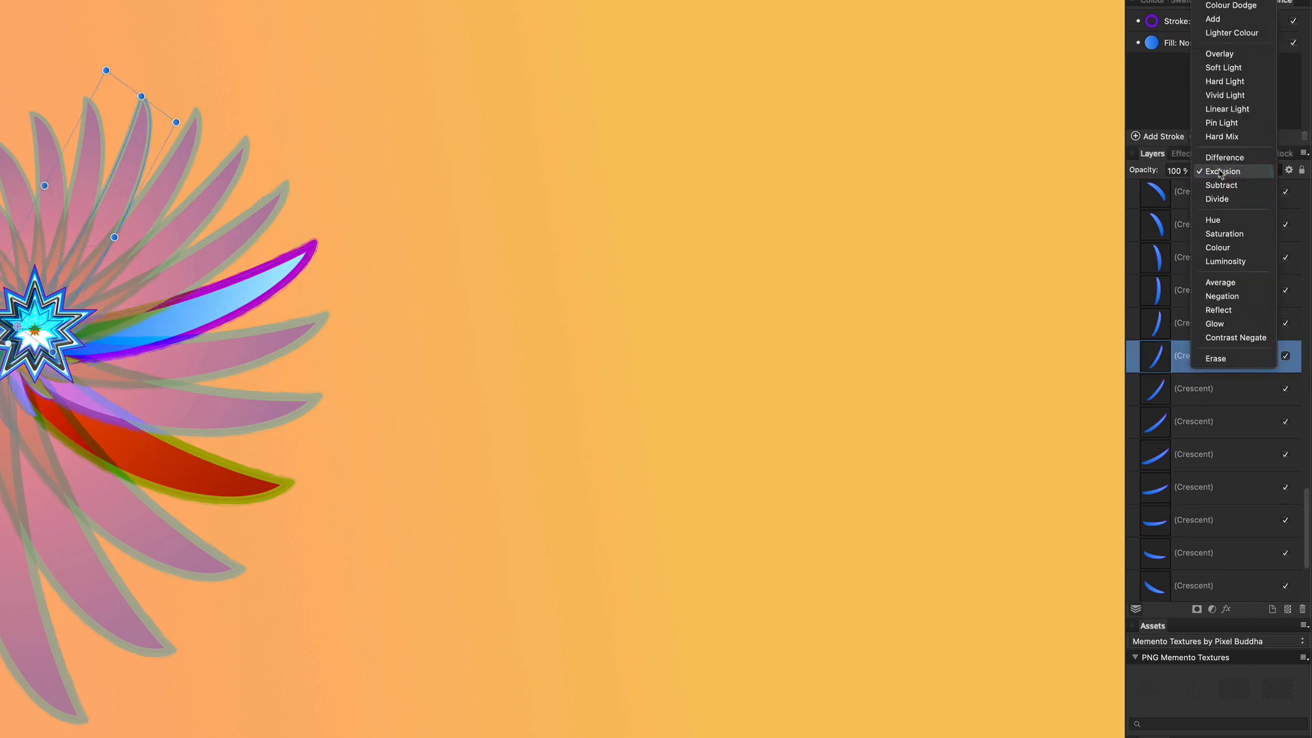
left_click(1234, 71)
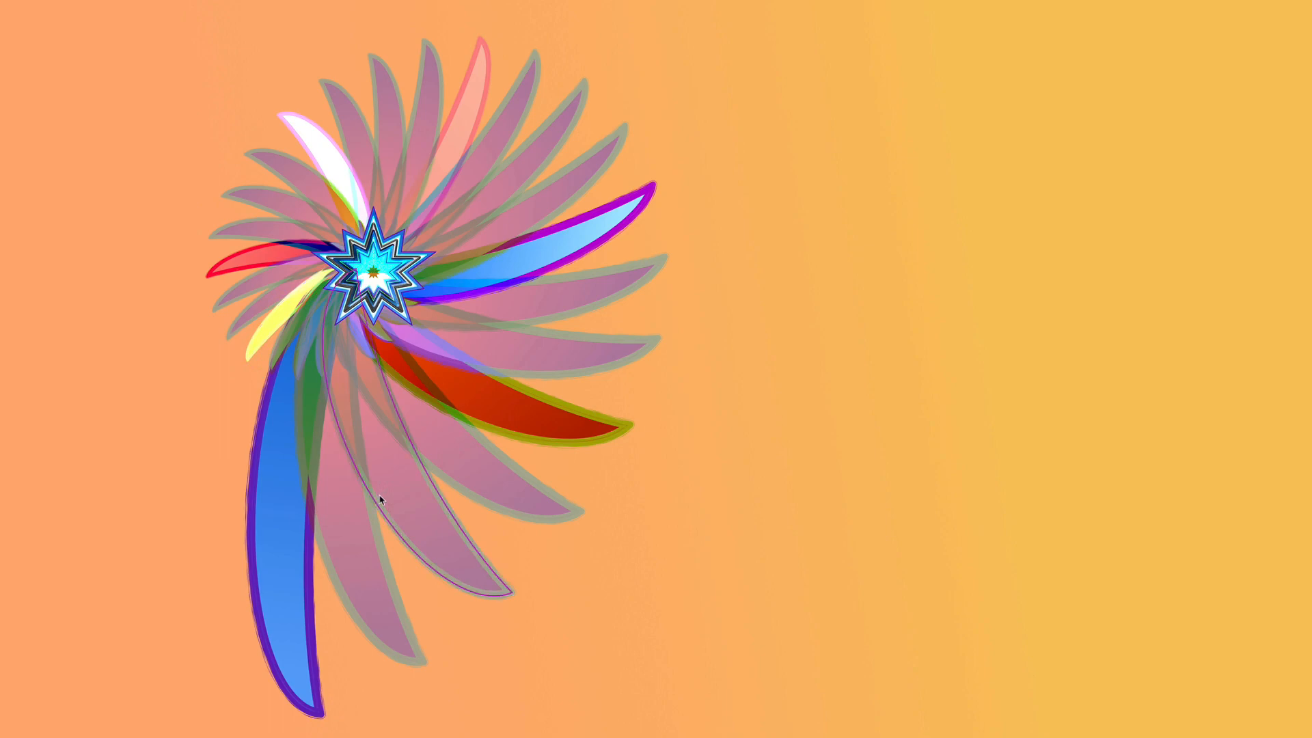
With Transform Objects Separately enabled, rotate all crescent petals individually into a vortex, then deselect
left_click_drag(64, 1, 791, 736)
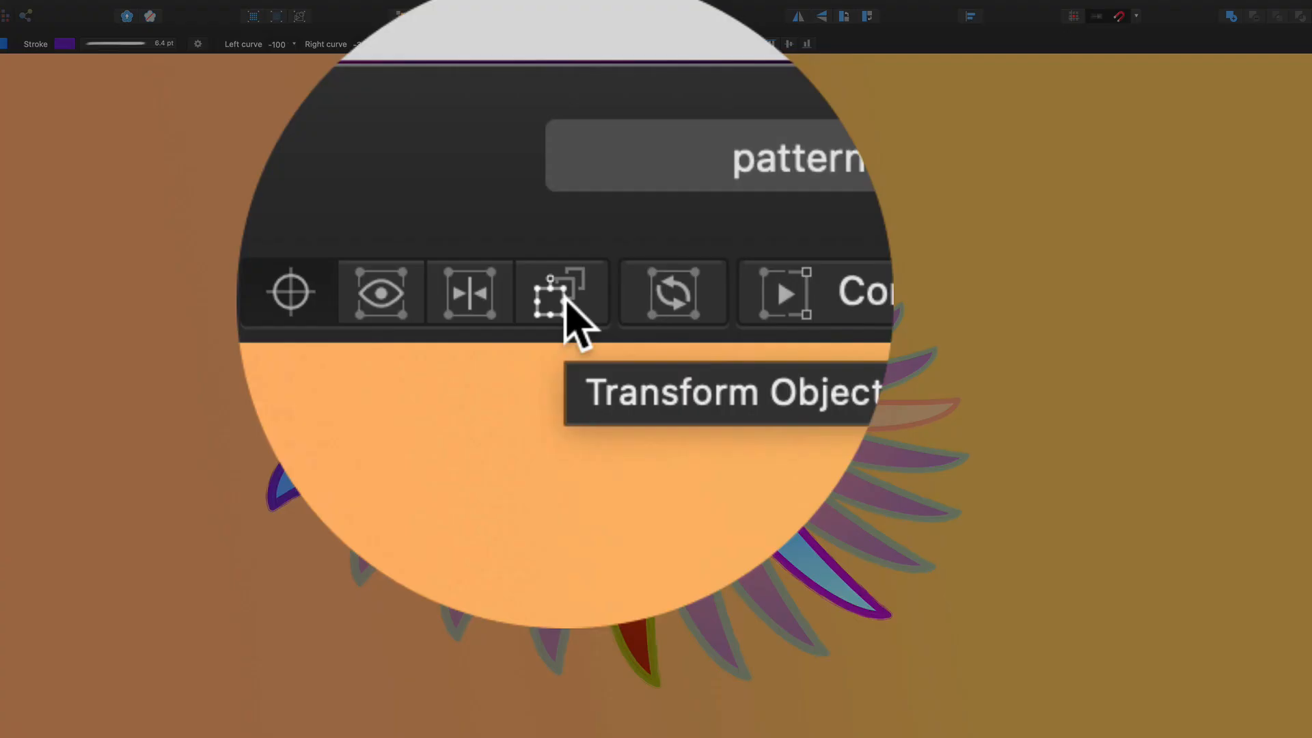
left_click(565, 299)
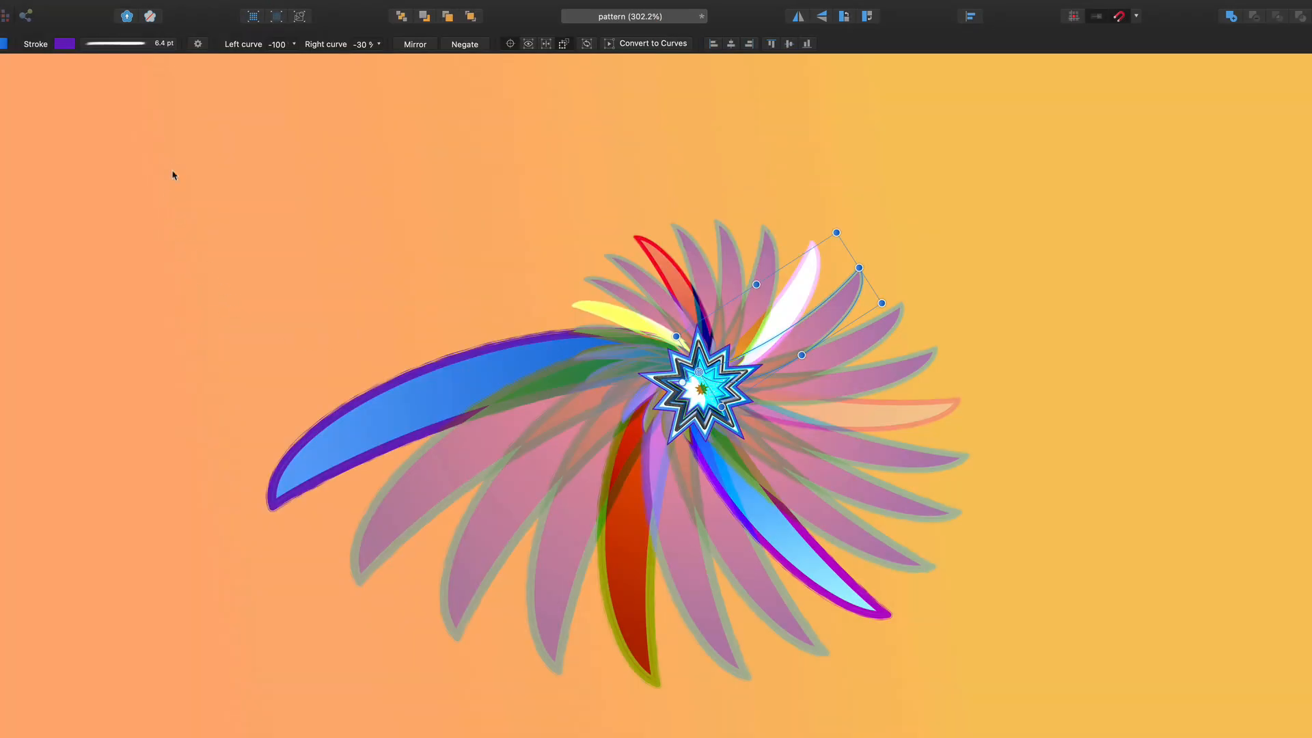
left_click_drag(170, 153, 964, 735)
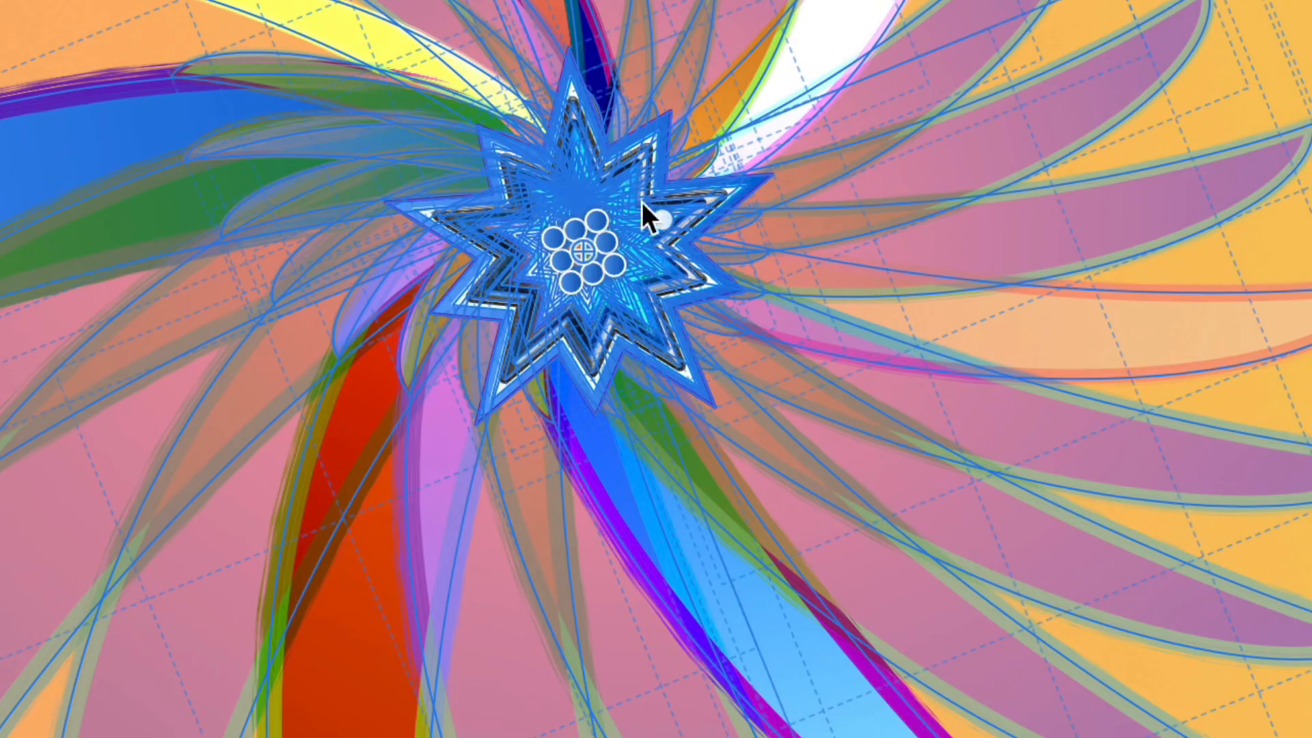
left_click_drag(657, 220, 665, 439)
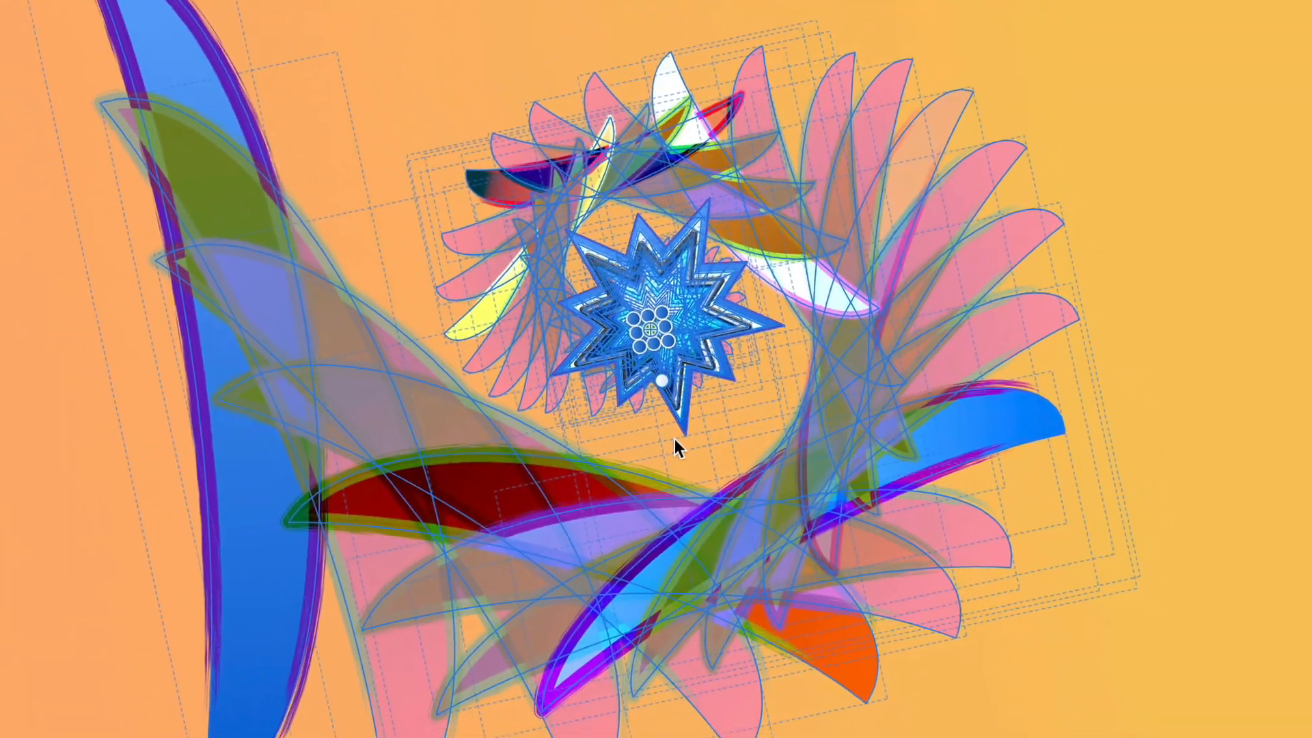
key("Escape")
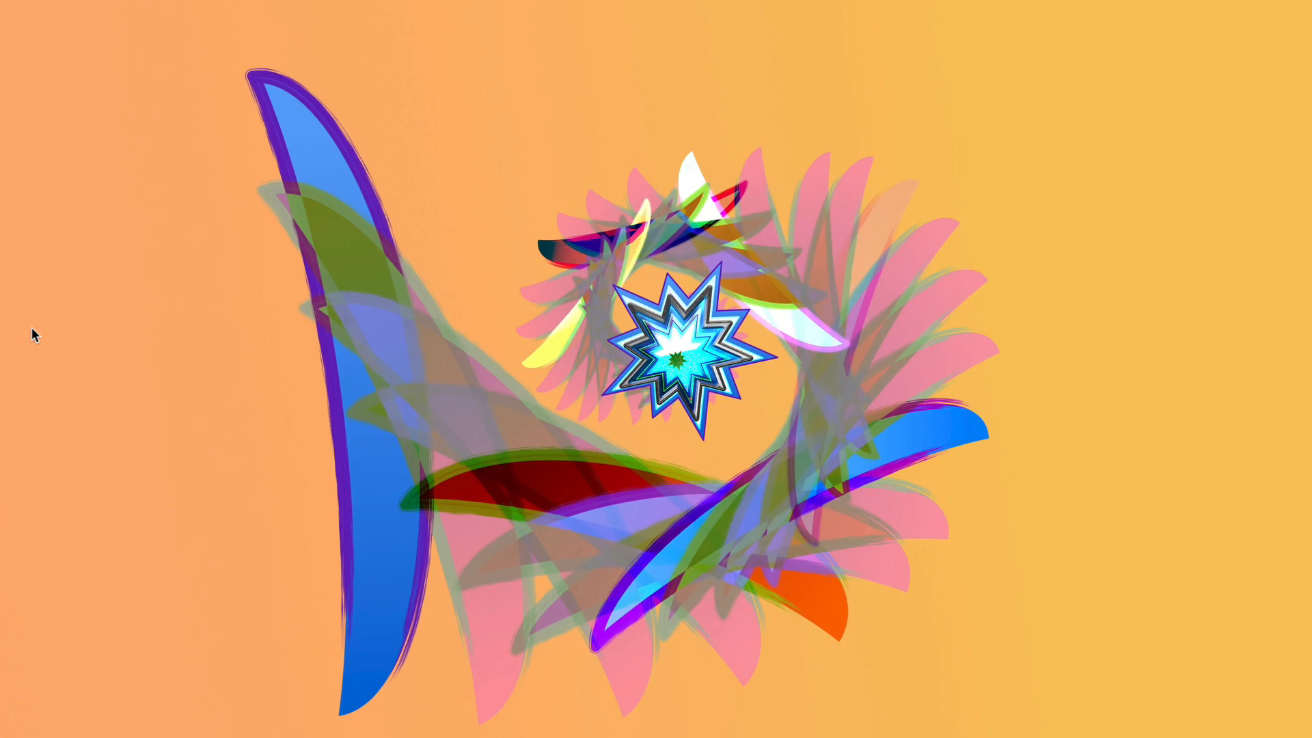
left_click(0, 0)
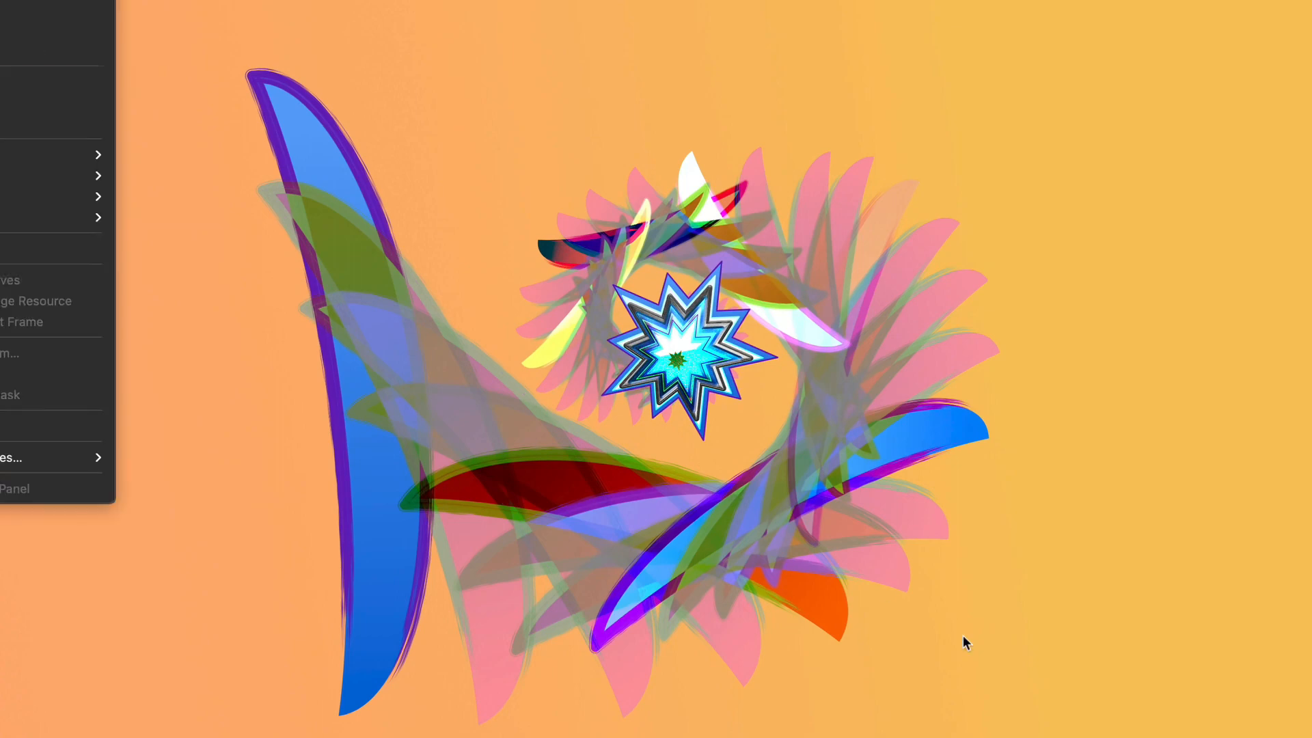
left_click(1046, 682)
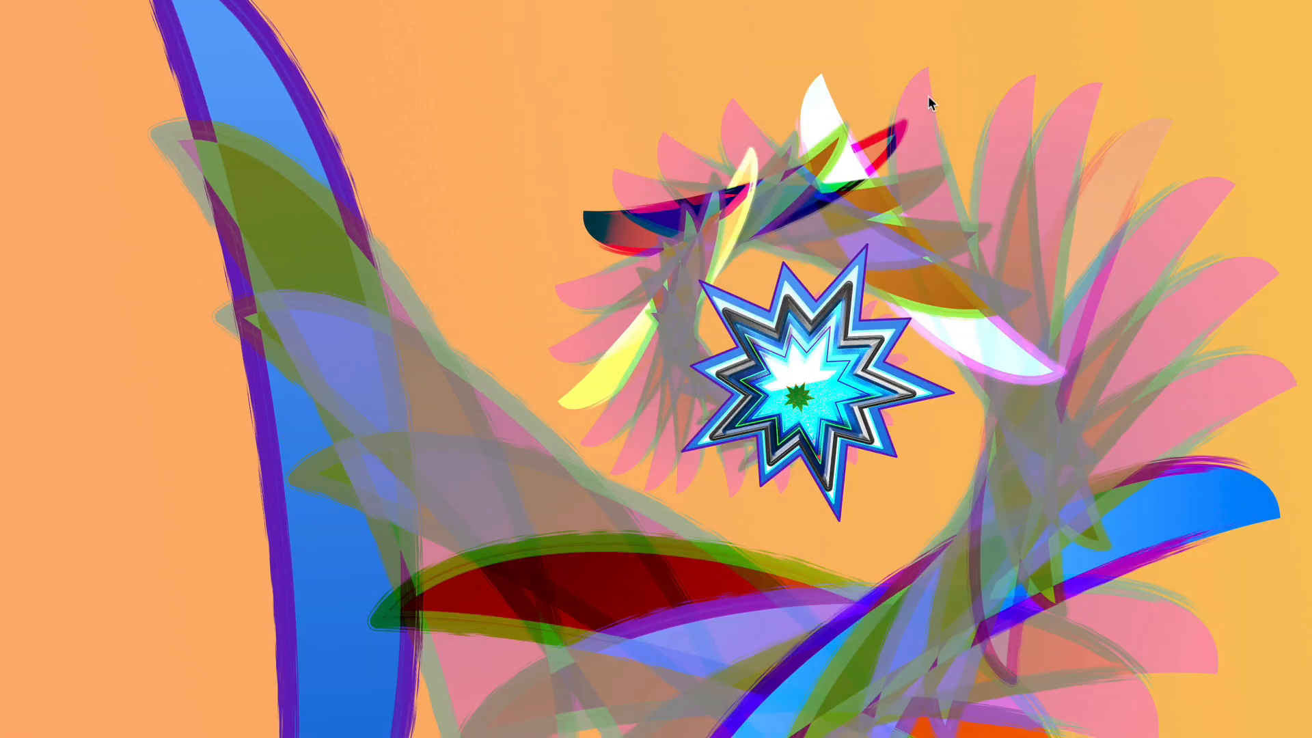